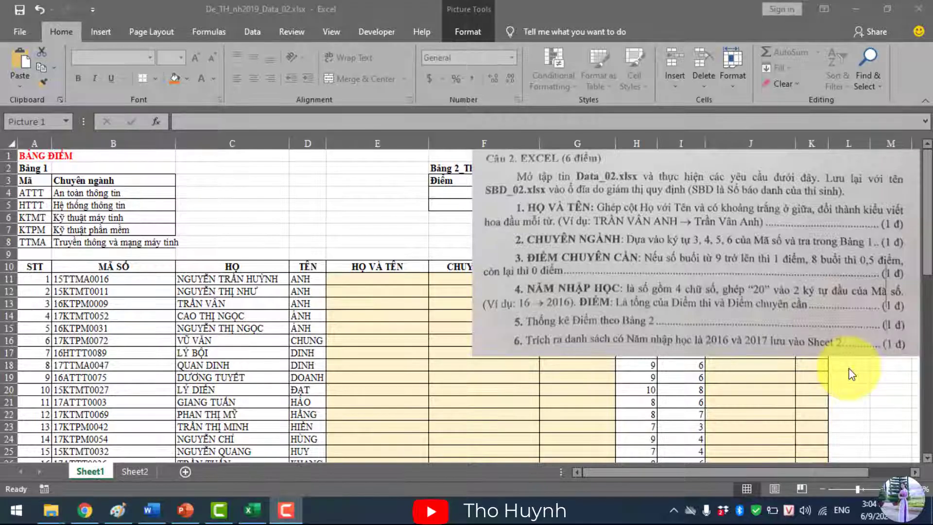
Enter =CONCATENATE(C11," ",D11) in E11 to join the first student's family and given names
left_click(392, 277)
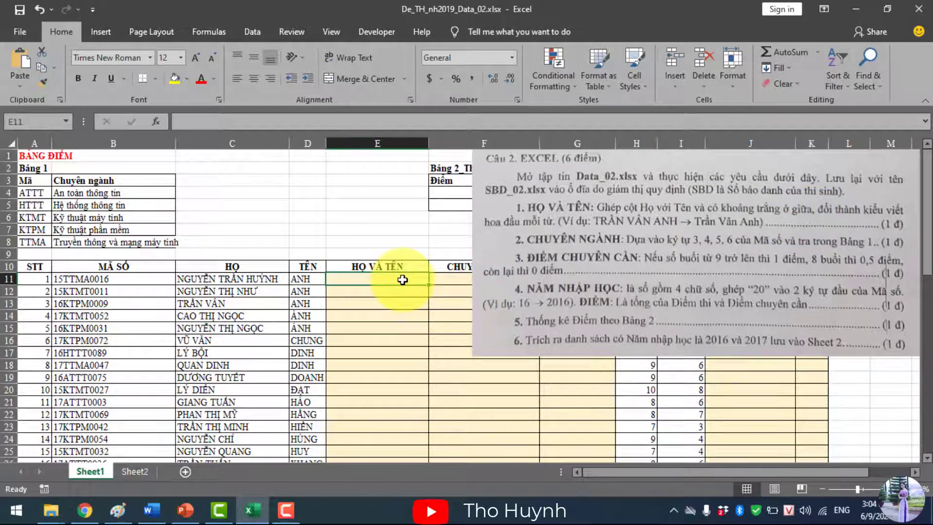
type("=CON")
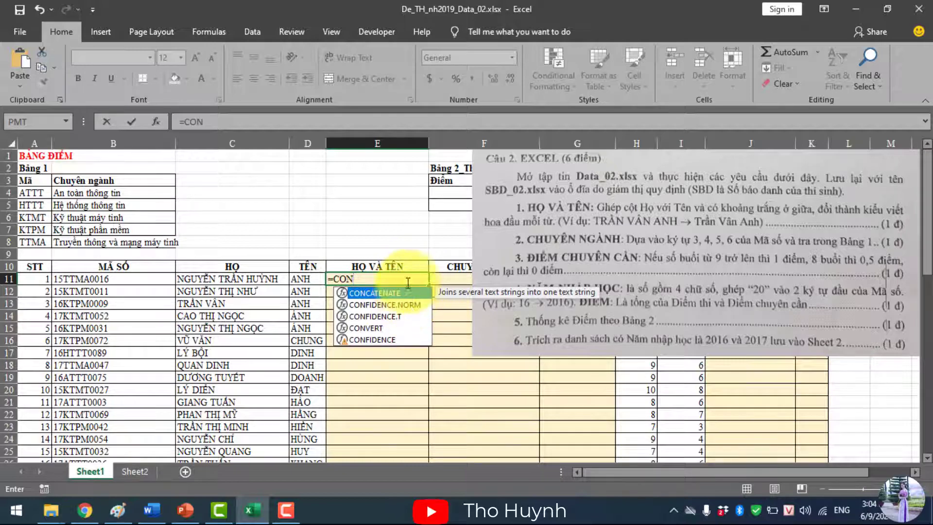
double_click(406, 293)
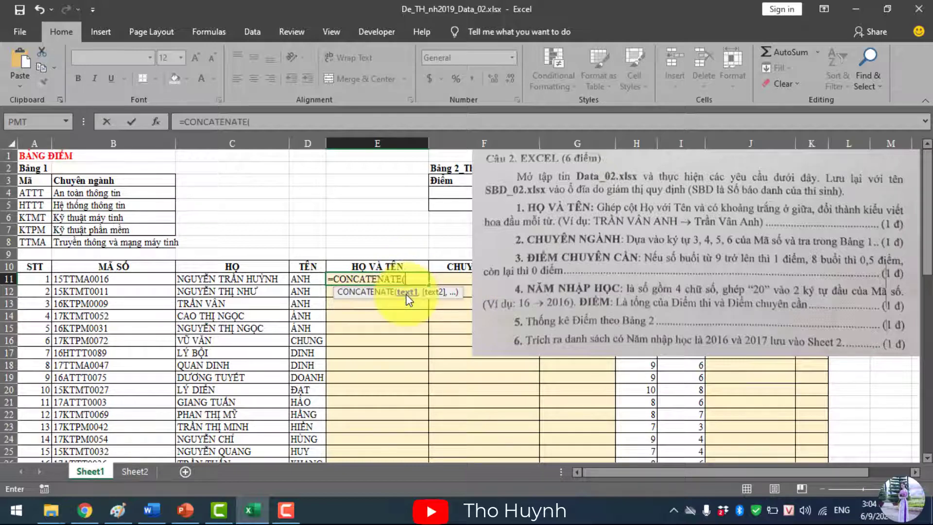
left_click(260, 280)
type("C11,\"")
left_click(304, 120)
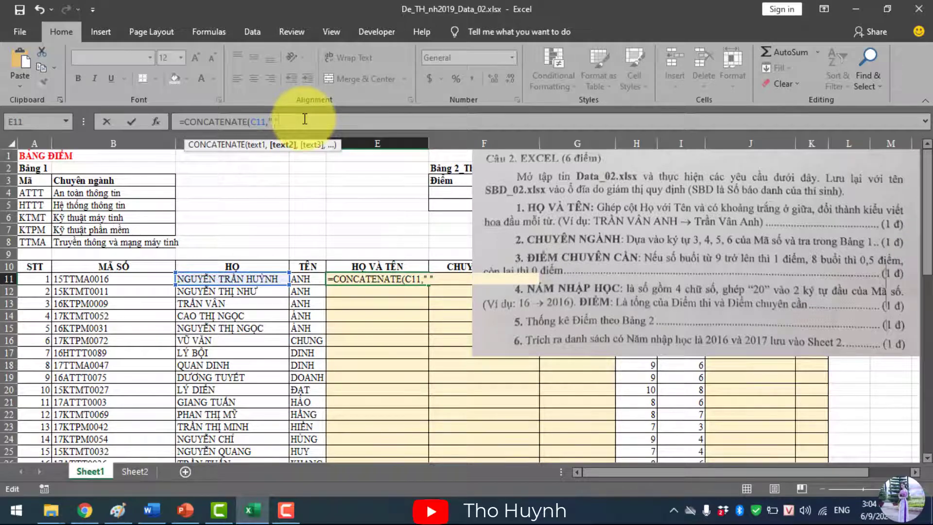
type(",D11")
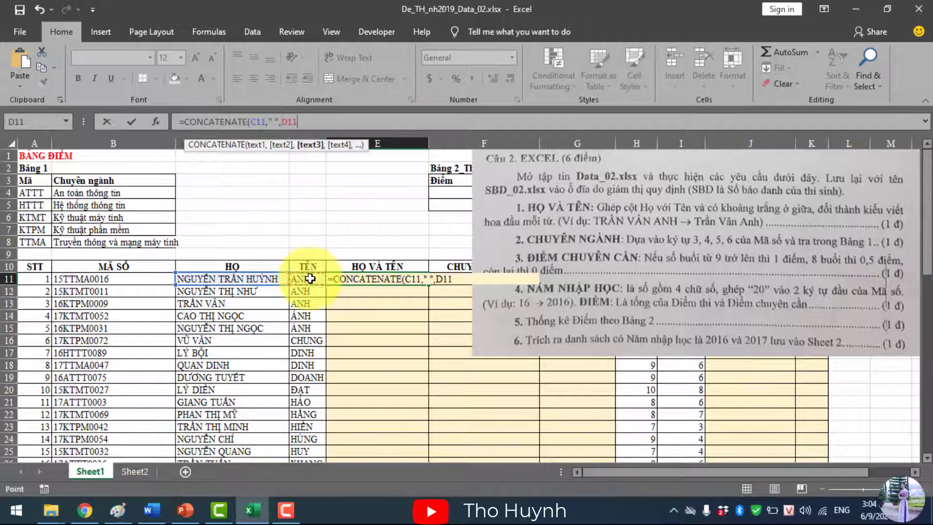
type(")")
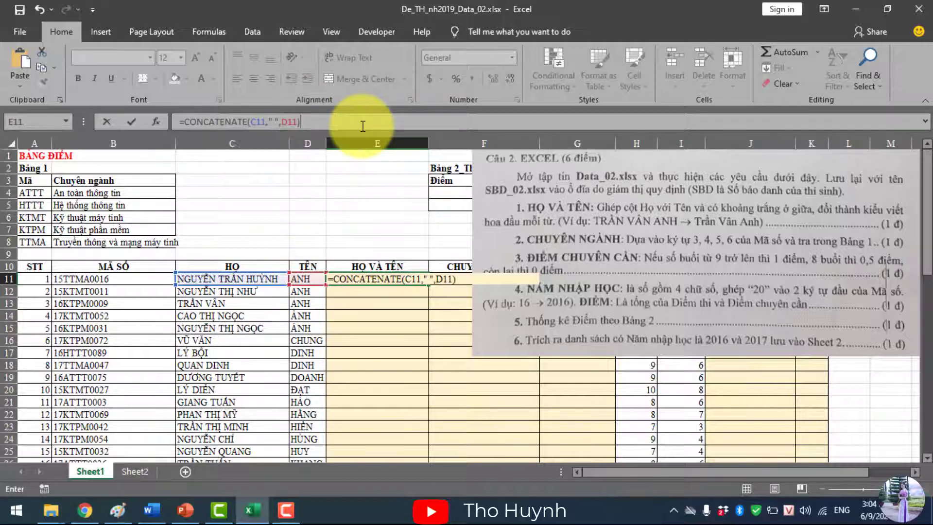
key("Return")
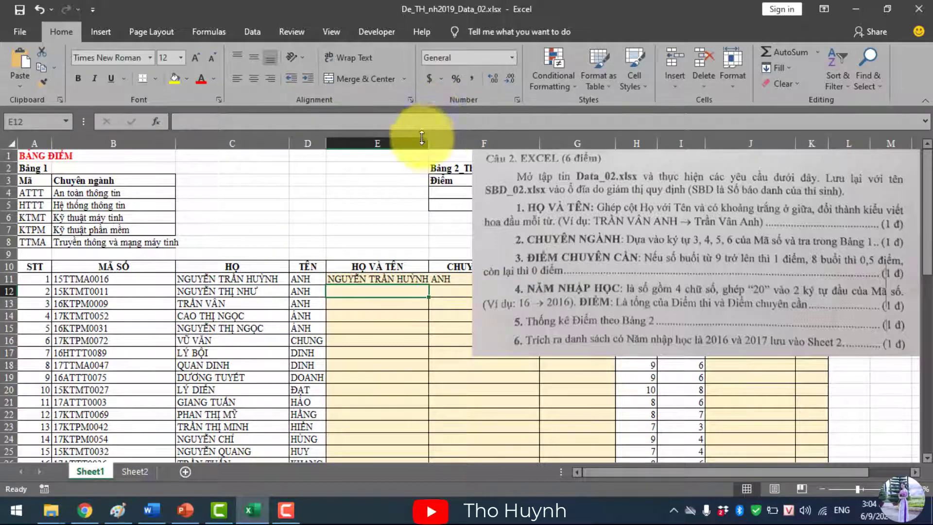
Copy E11's full-name formula down to E60, widen column E, and shift the task picture left
left_click_drag(429, 141, 455, 142)
left_click(418, 278)
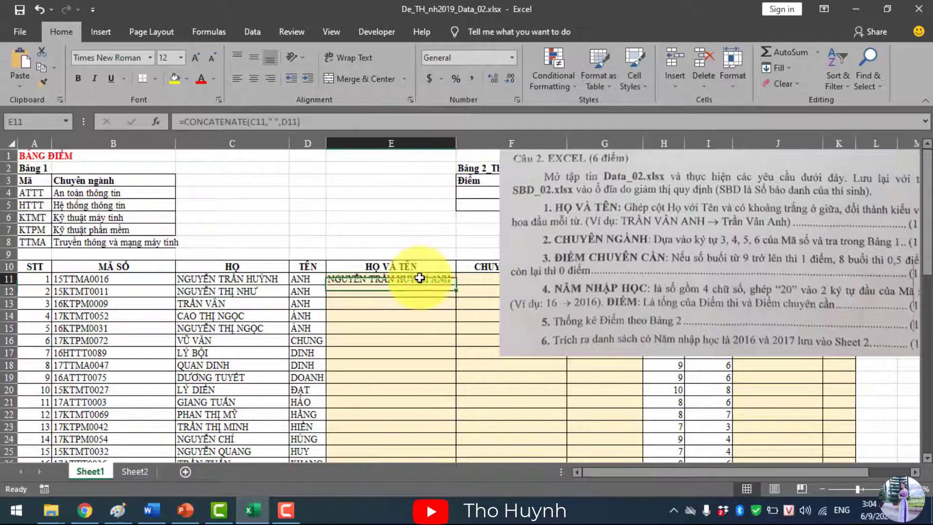
left_click_drag(457, 284, 472, 520)
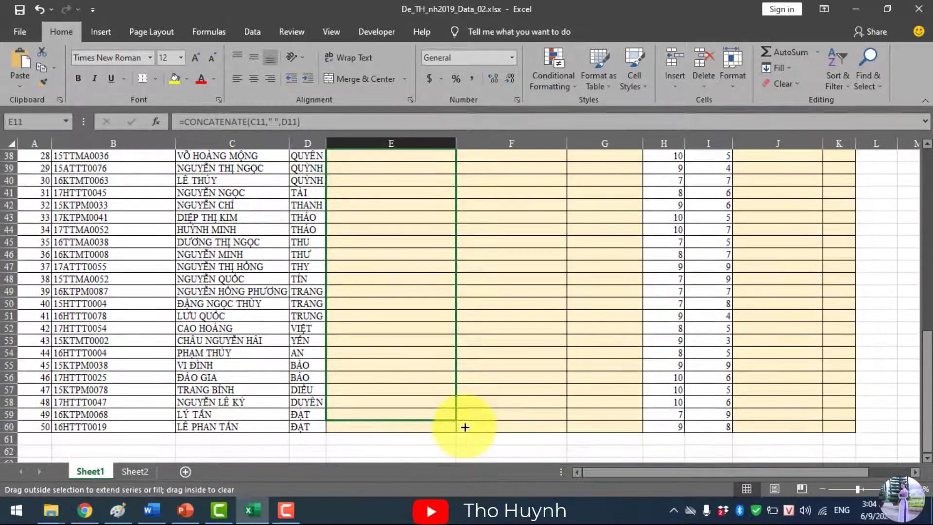
left_click_drag(472, 521, 464, 430)
scroll(547, 308, "up", 3)
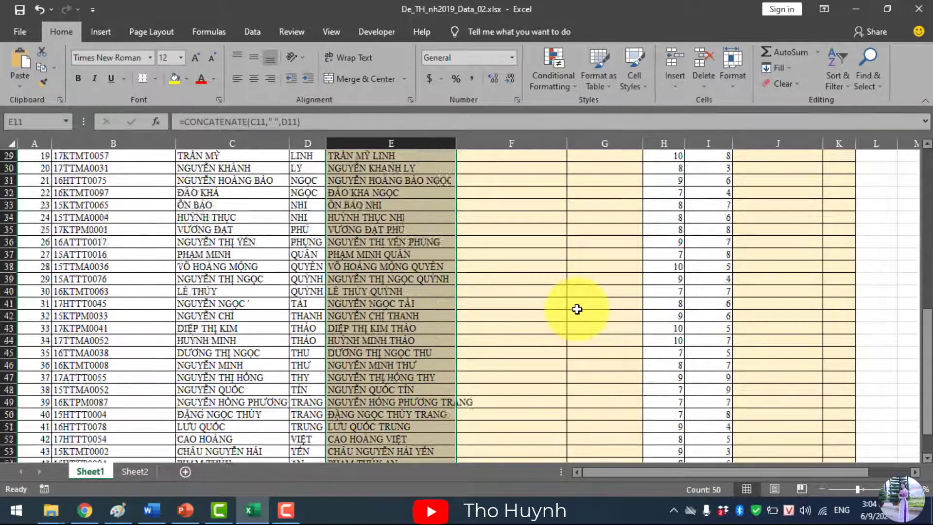
scroll(574, 306, "up", 4)
scroll(575, 310, "up", 5)
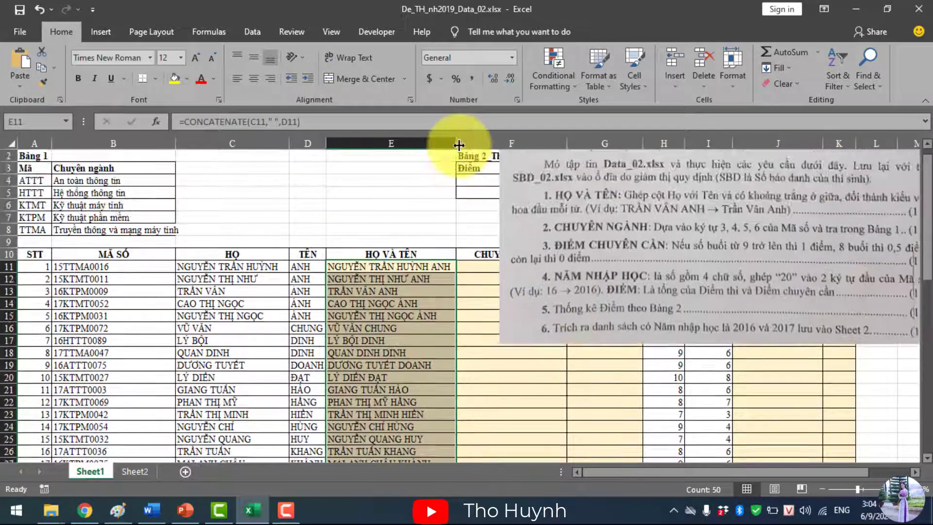
left_click_drag(459, 144, 481, 145)
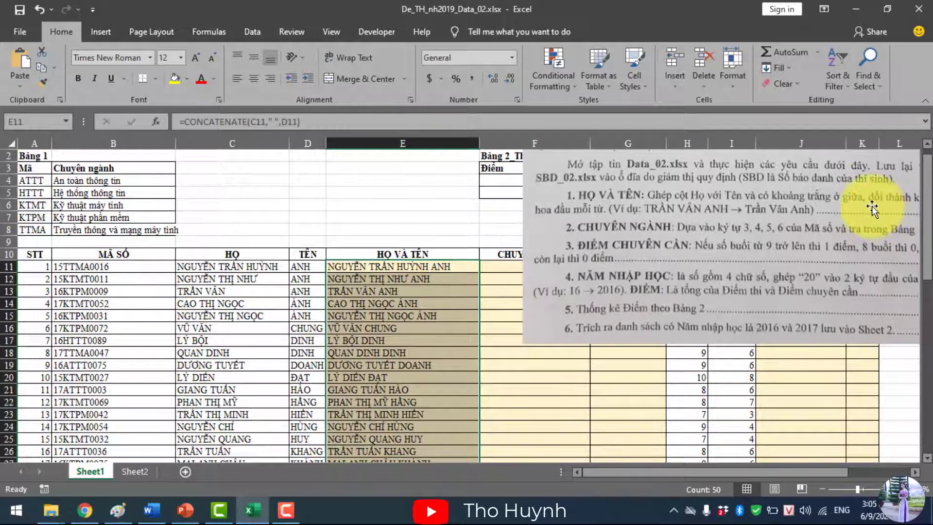
left_click_drag(871, 208, 810, 205)
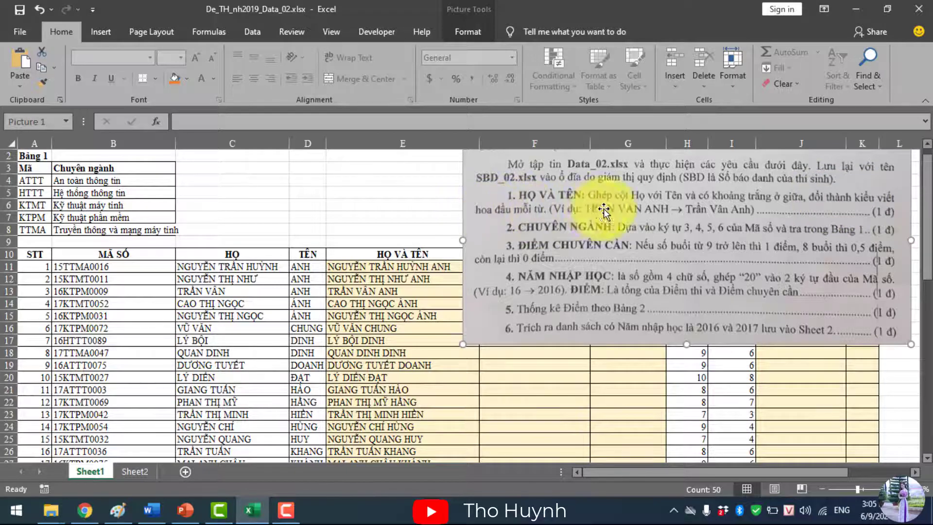
Rewrite E11 as =PROPER(CONCATENATE(C11," ",D11)) so the name shows in proper case
left_click(369, 267)
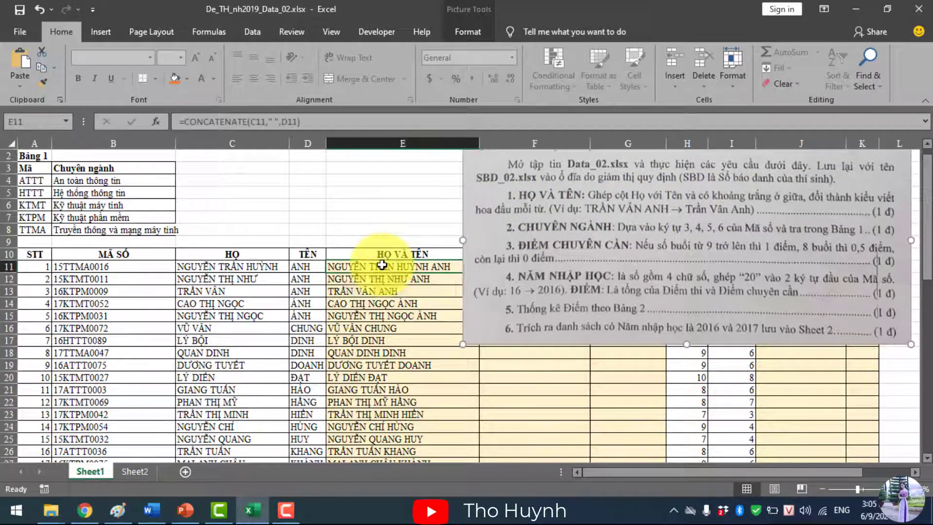
left_click(185, 121)
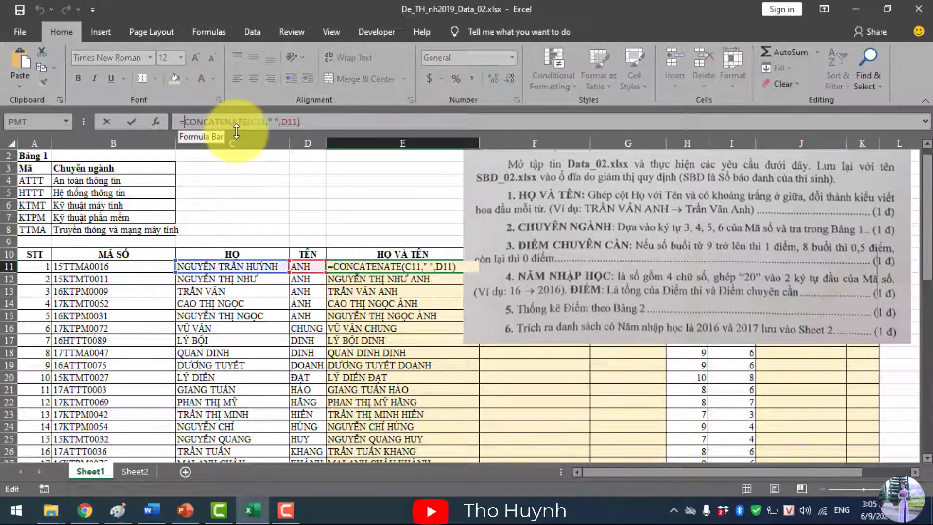
type("PRO")
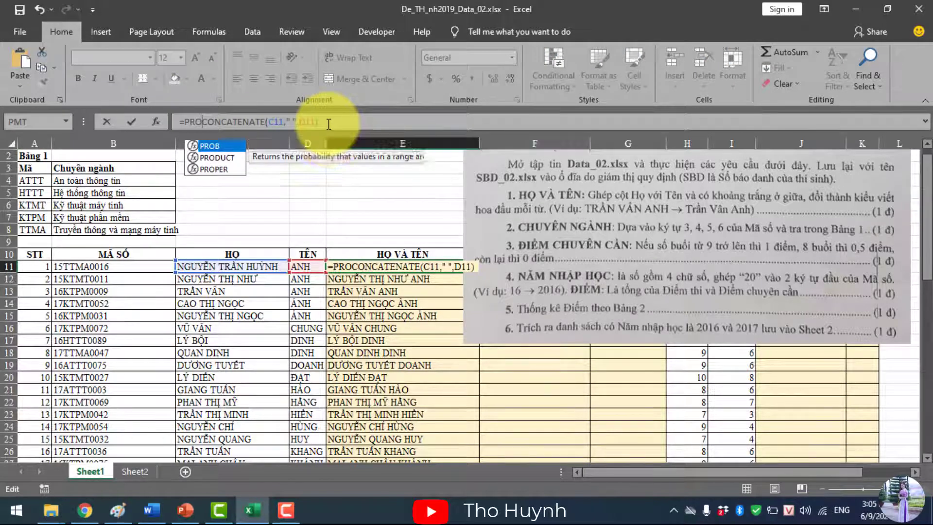
key("Down")
key("Down")
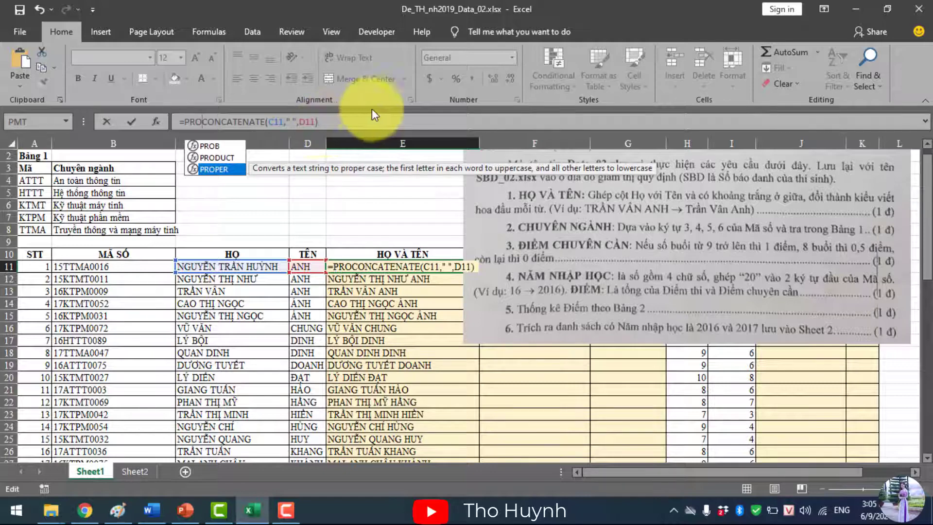
double_click(237, 175)
type(")")
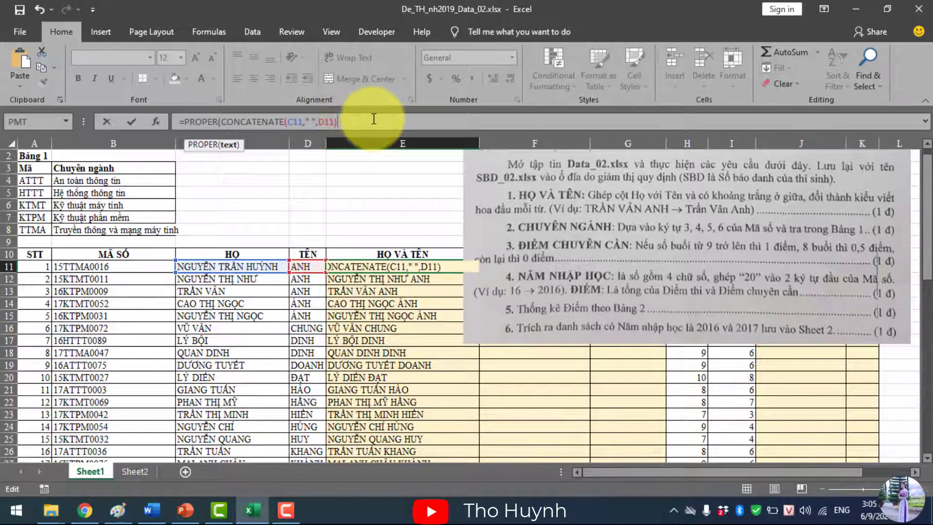
type(")")
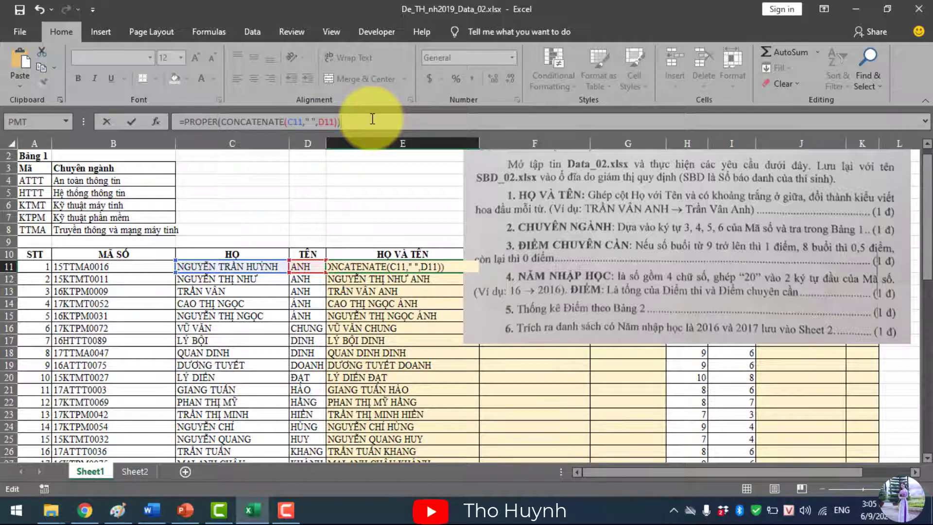
key("Return")
left_click(380, 265)
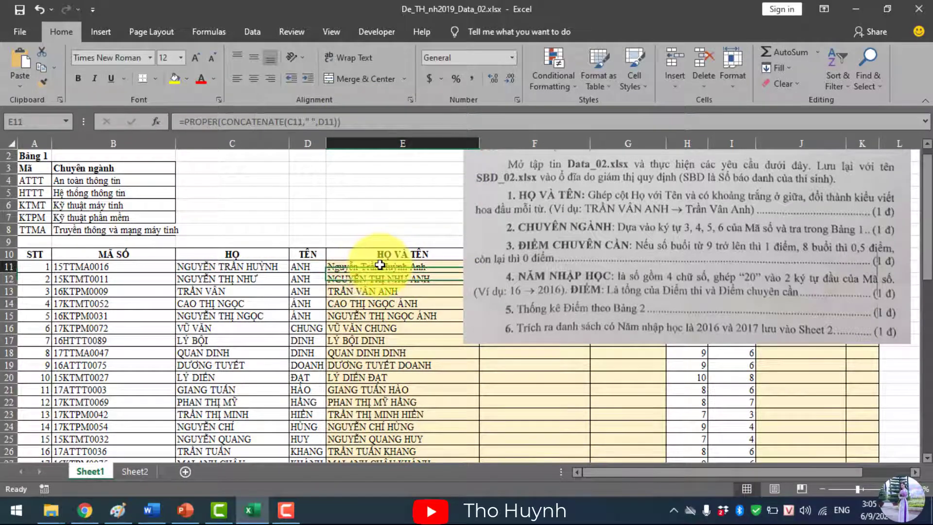
Fill the PROPER formula from E11 to E60, narrow column E, and move the task picture mid-sheet
mouse_move(474, 264)
left_mouse_down()
mouse_move(511, 265)
mouse_move(483, 514)
left_mouse_up()
left_click(444, 266)
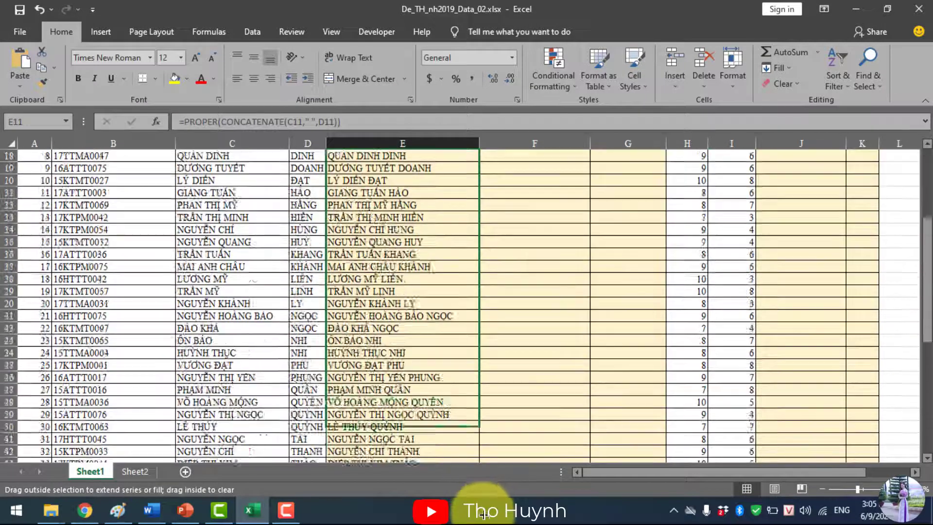
left_click_drag(484, 514, 482, 405)
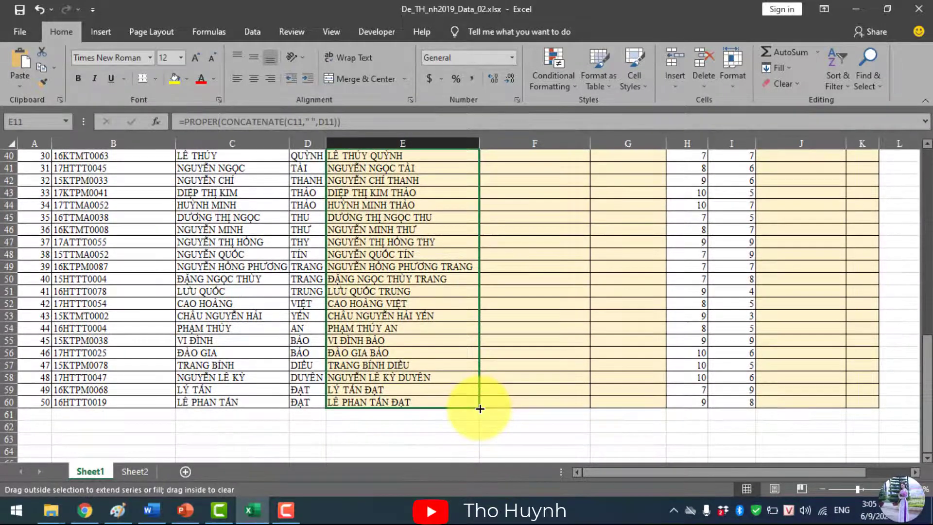
scroll(452, 368, "up", 6)
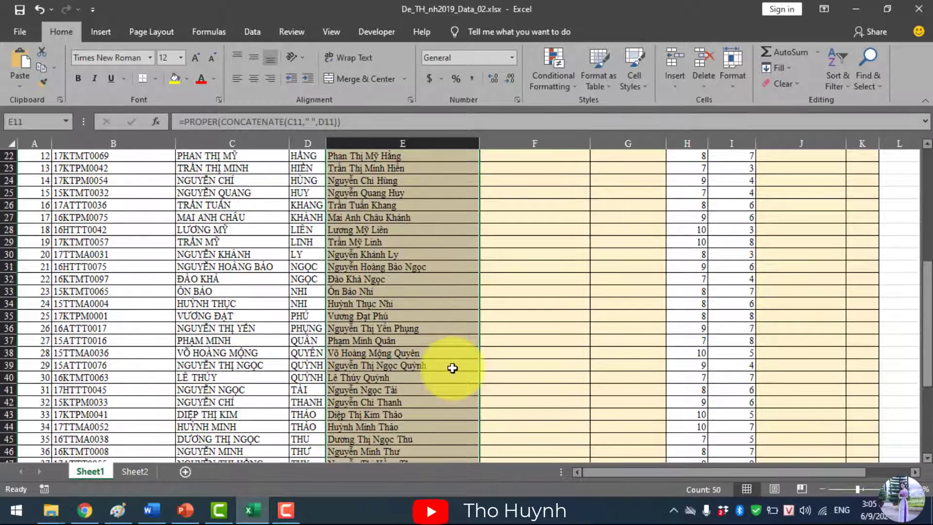
scroll(452, 367, "up", 4)
scroll(452, 367, "up", 2)
scroll(453, 368, "up", 1)
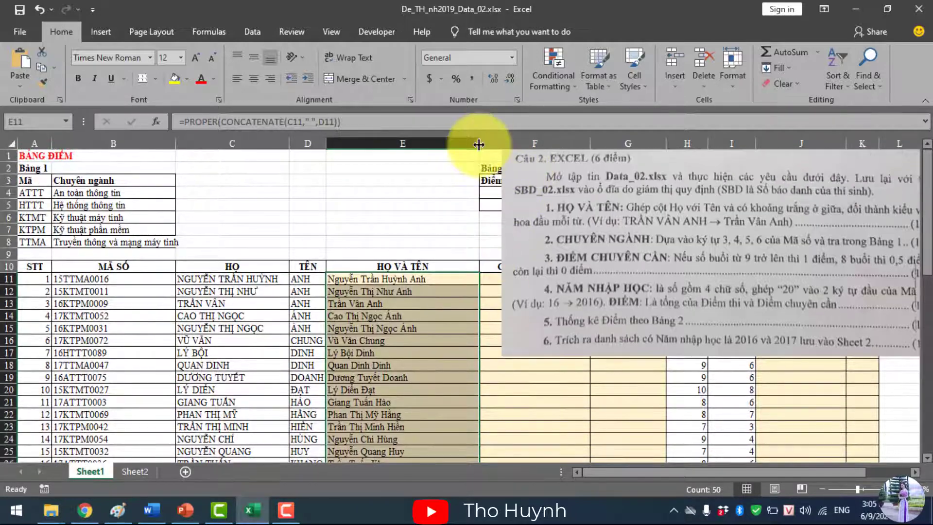
left_click_drag(478, 142, 444, 142)
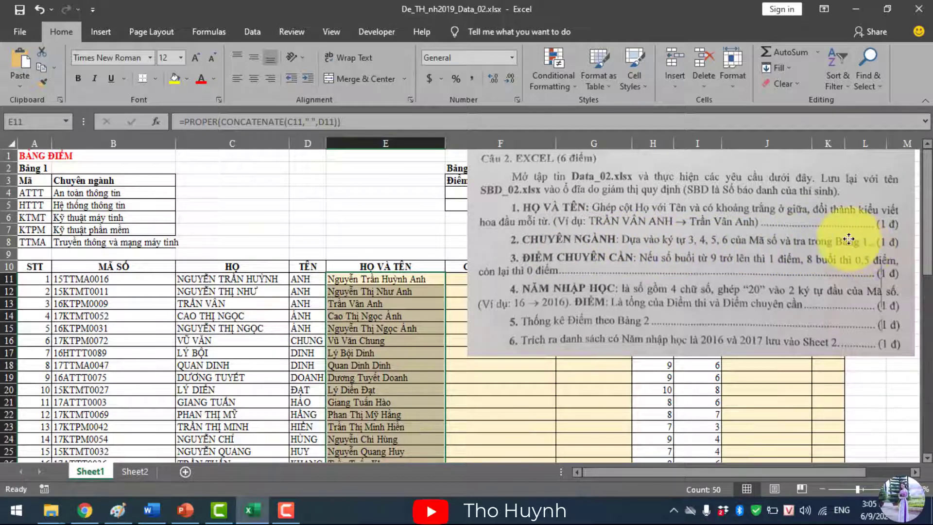
left_click_drag(862, 246, 706, 403)
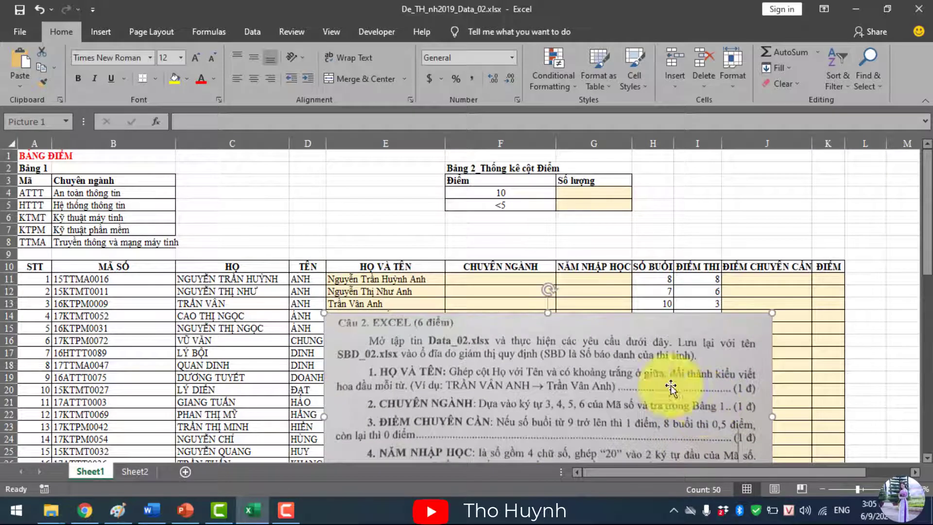
Enter =VLOOKUP(MID(B11,3,4),$A$4:$B$8,2,0) in F11 to look up the first student's major
left_click(489, 279)
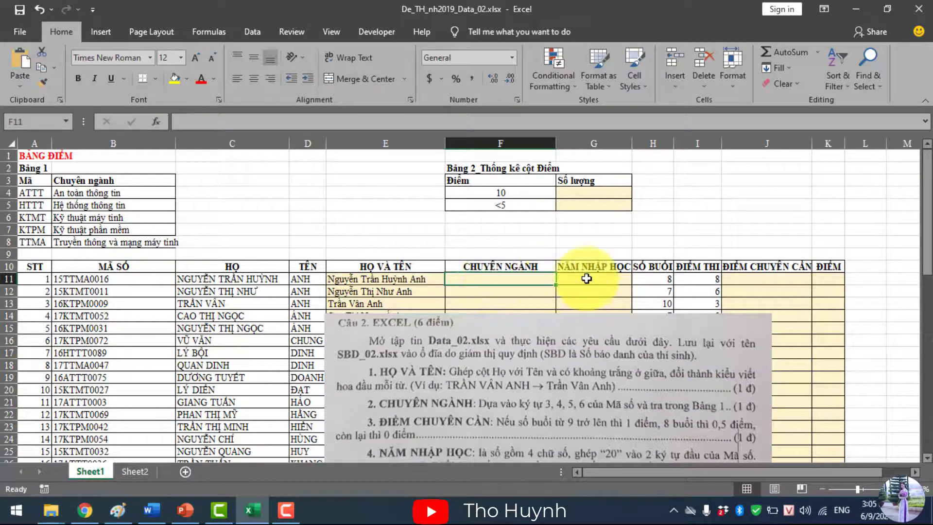
type("=")
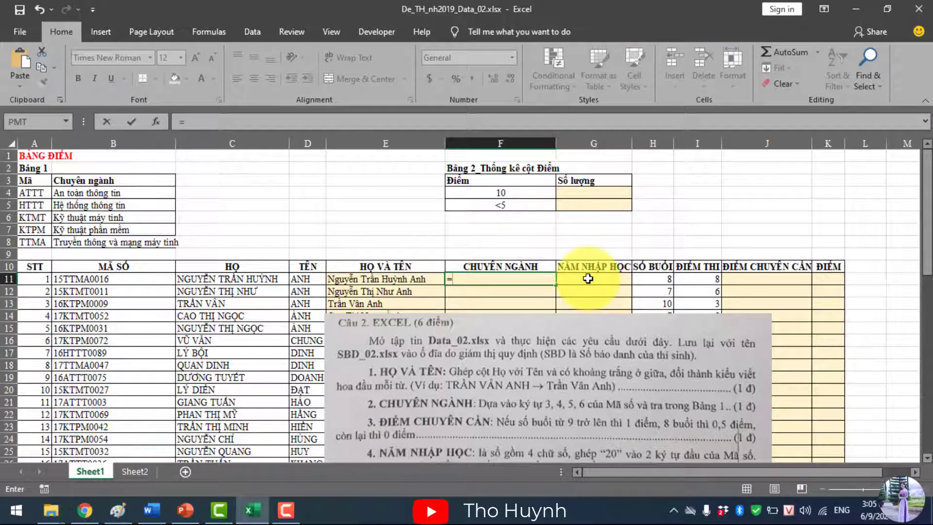
type("VL")
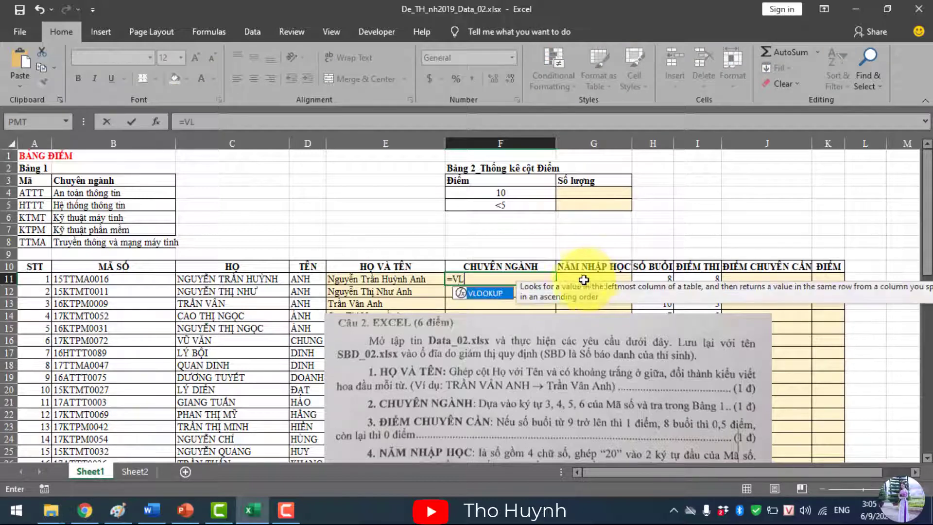
key("Tab")
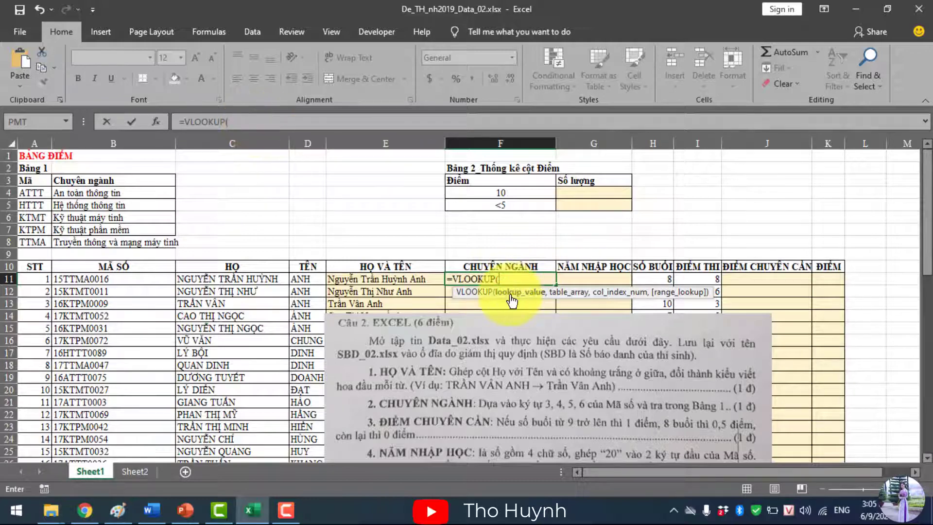
left_click(268, 121)
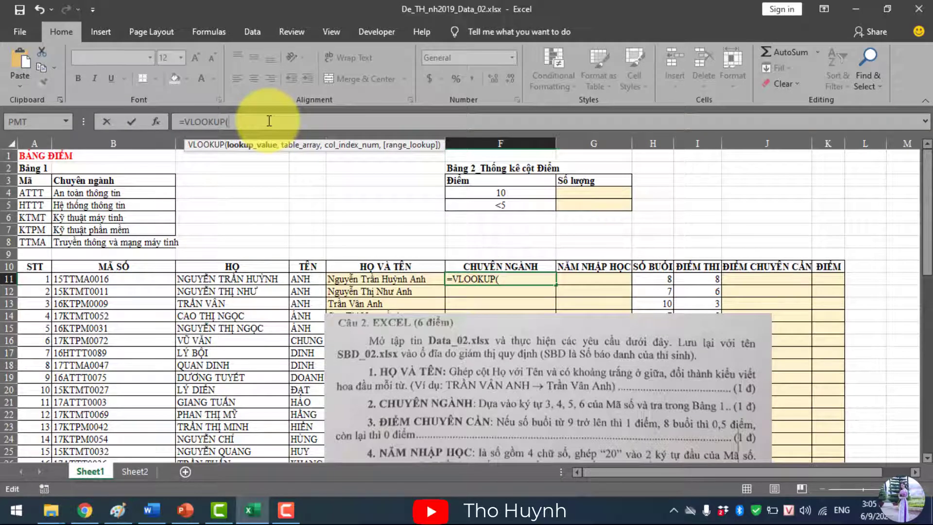
type("MID(")
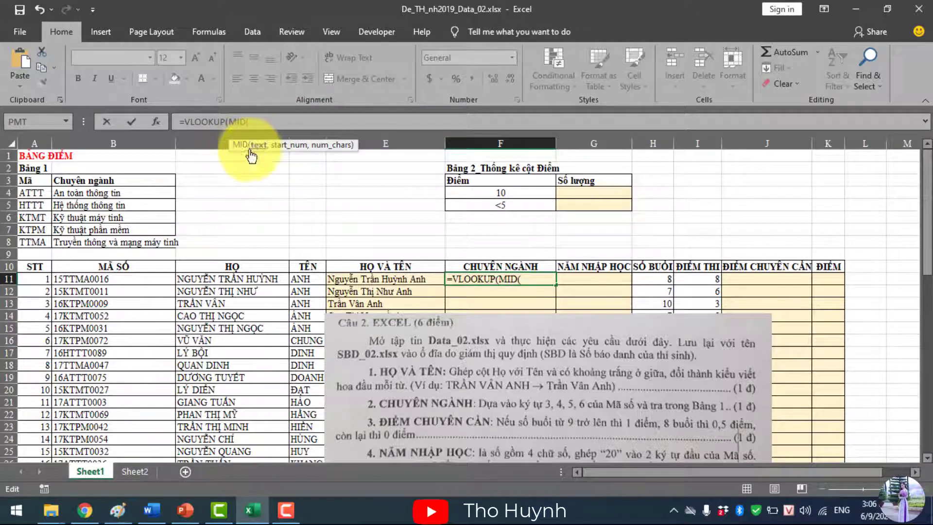
left_click(125, 280)
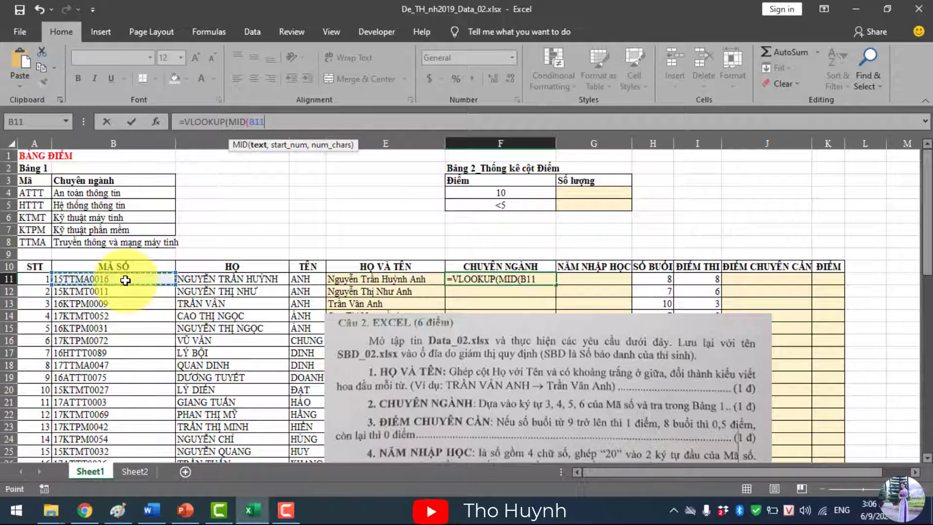
type(",")
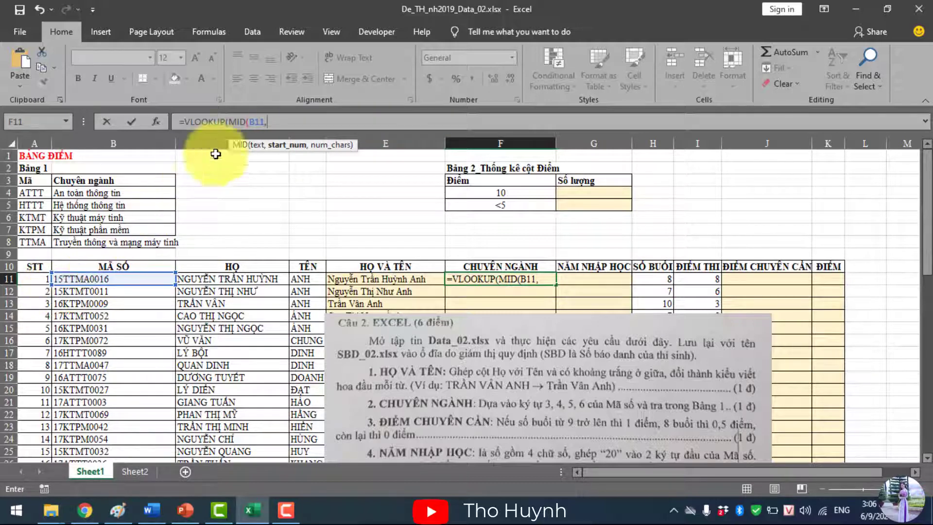
type("3,4")
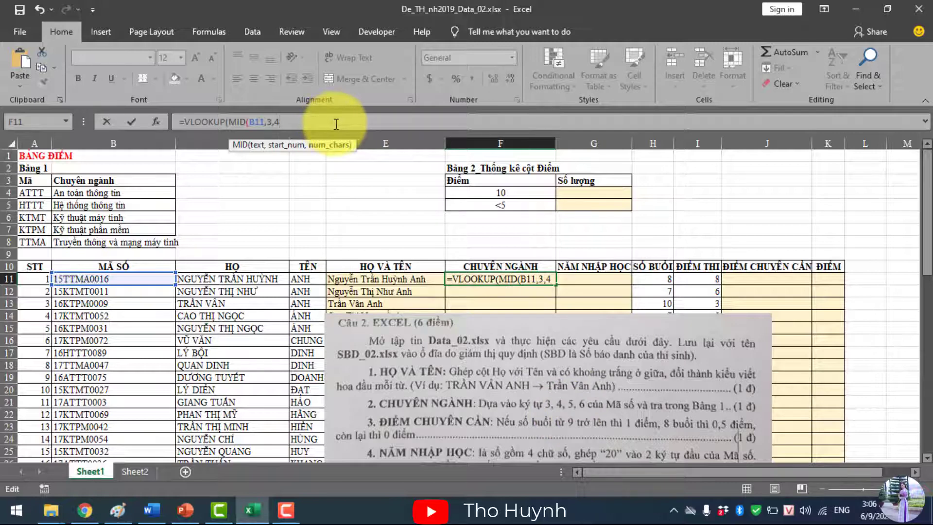
type("),")
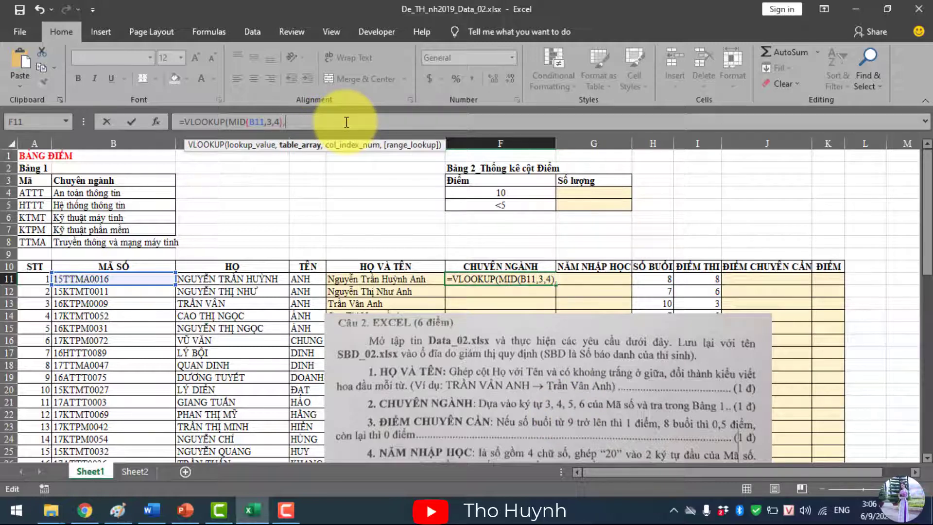
left_click_drag(28, 191, 136, 237)
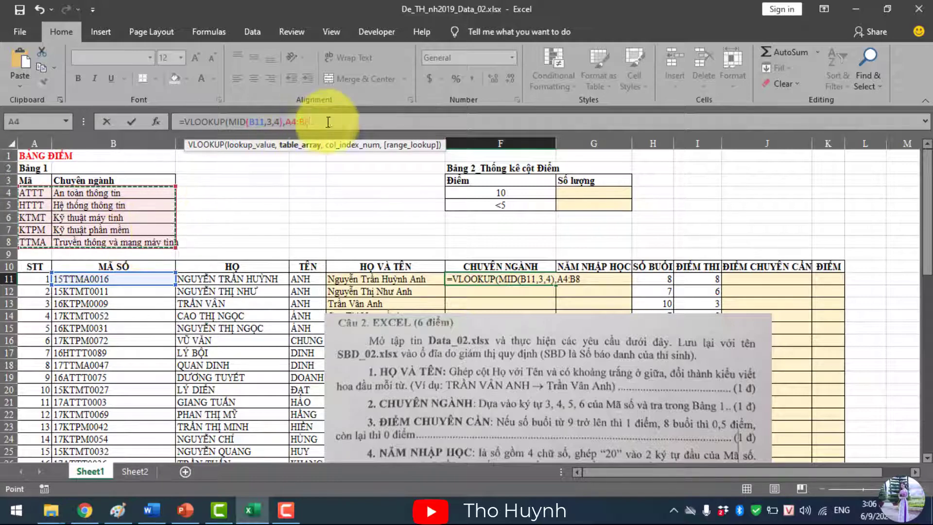
key("F4")
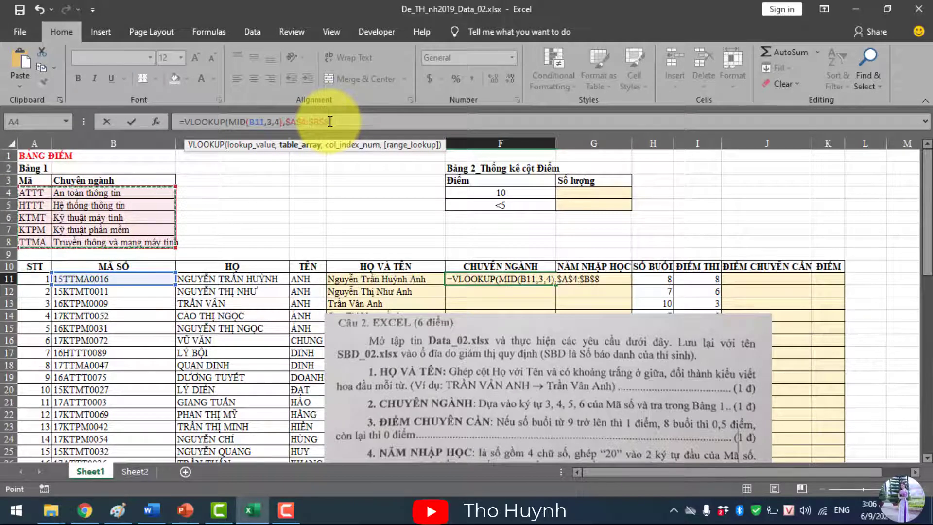
type(",")
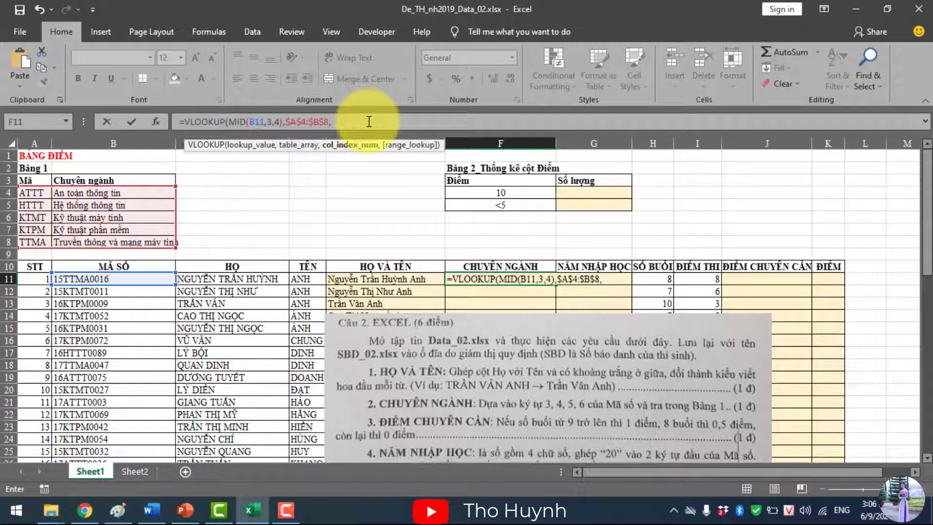
type("2,0")
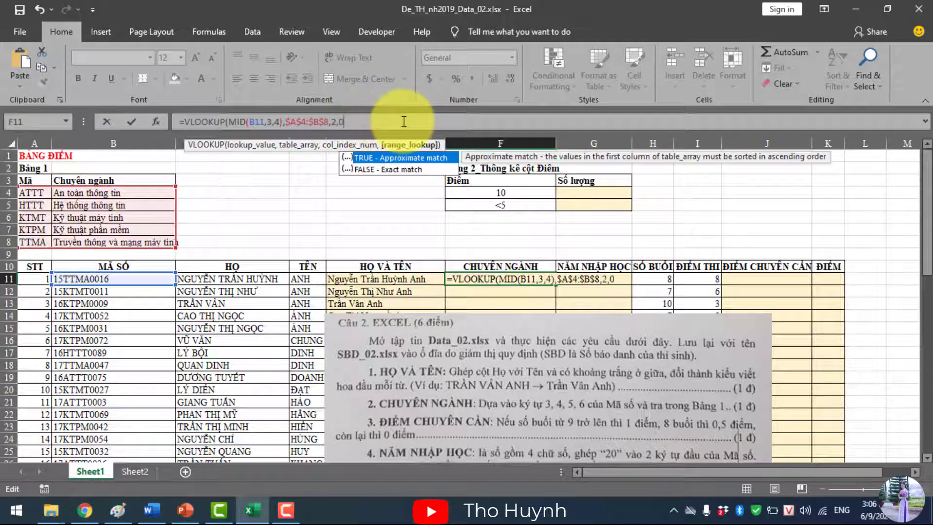
type(")")
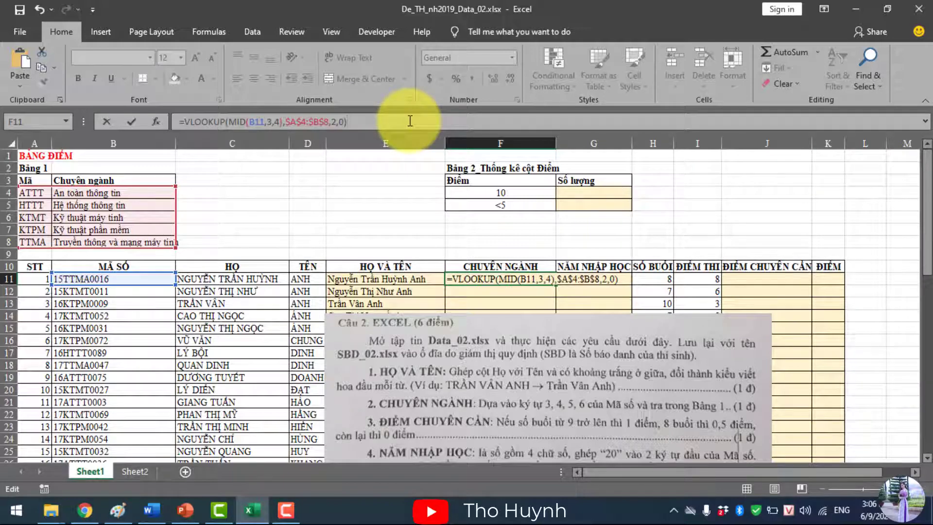
key("Return")
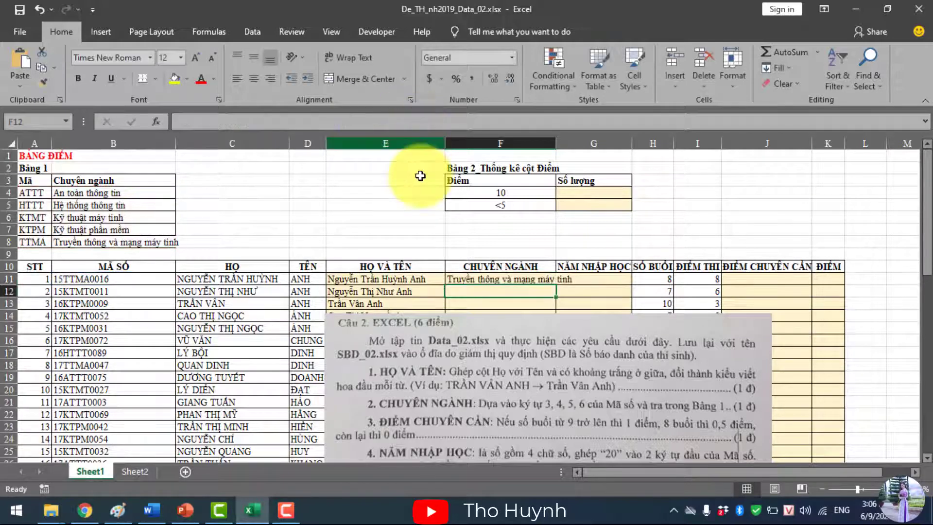
Autofit column F and copy the VLOOKUP formula down the CHUYÊN NGÀNH column
double_click(557, 145)
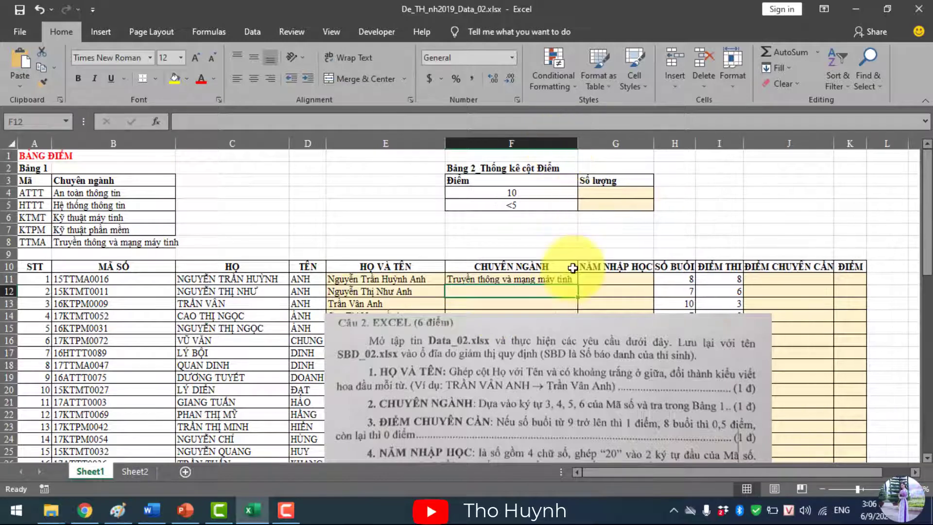
left_click(552, 281)
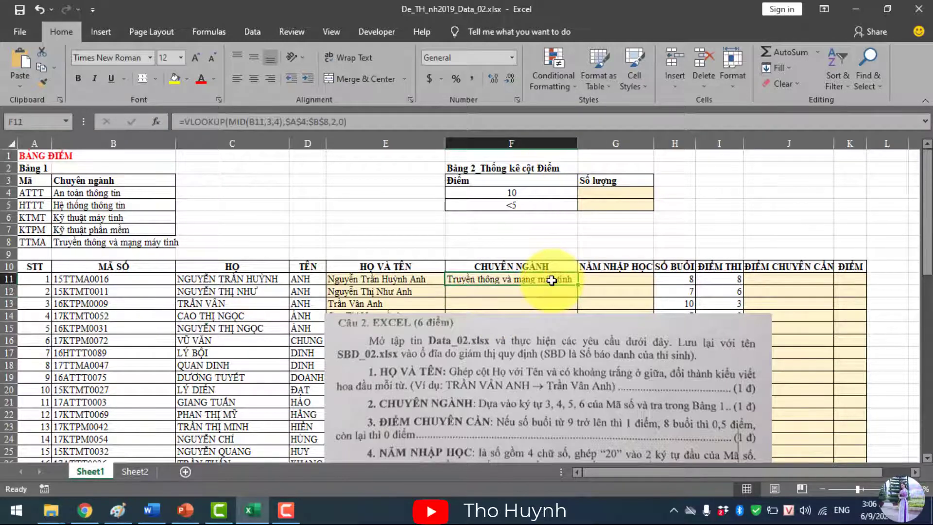
mouse_move(577, 285)
left_mouse_down()
mouse_move(572, 520)
mouse_move(583, 443)
mouse_move(569, 437)
left_mouse_up()
scroll(568, 385, "up", 6)
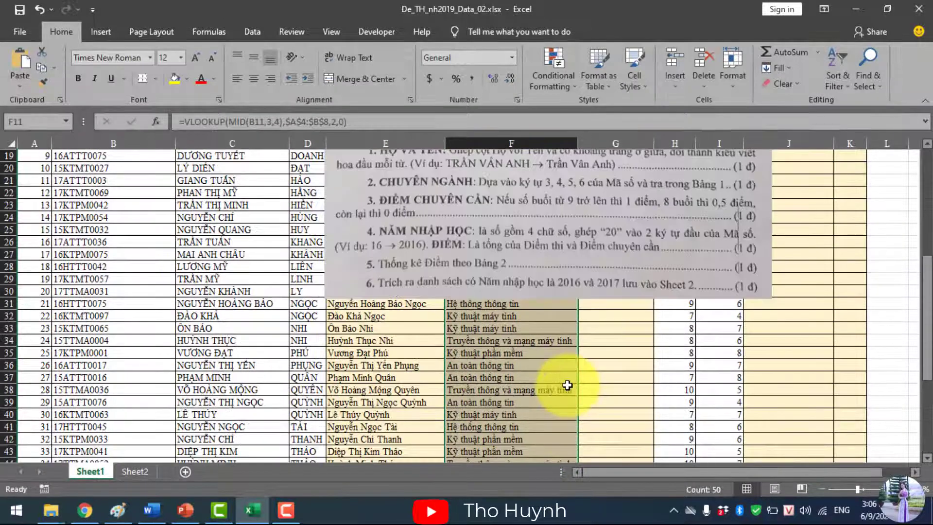
scroll(568, 384, "up", 5)
left_click(613, 248)
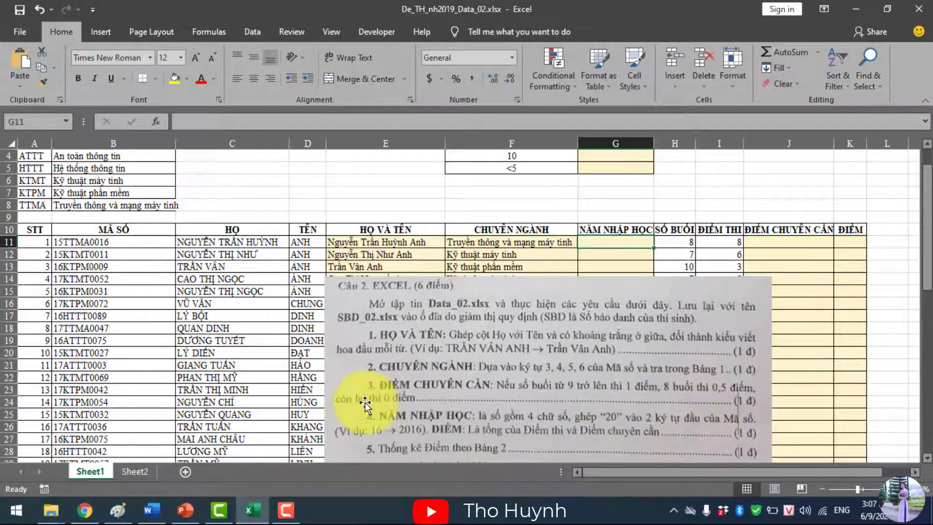
Enter =IF(H11>=9,1,IF(H11=8,0.5,0)) in J11 to score the first student's attendance
left_click(780, 245)
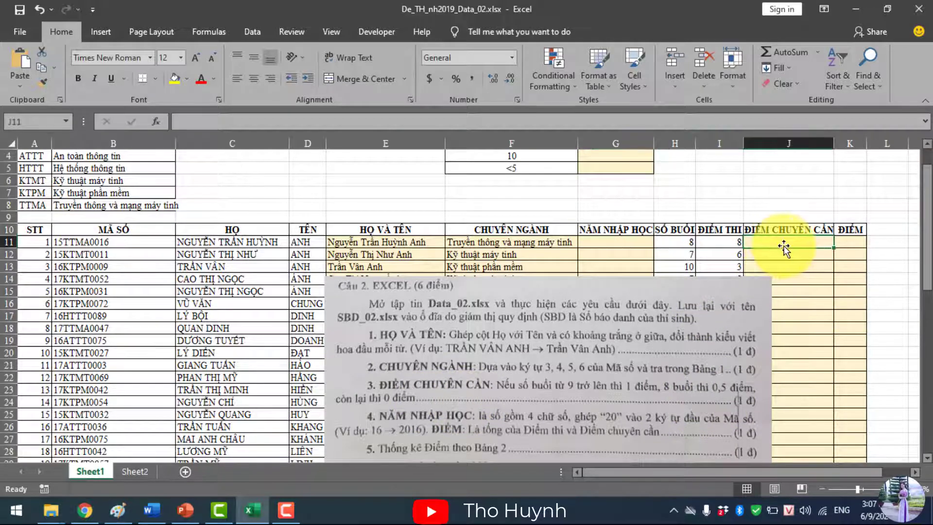
type("=")
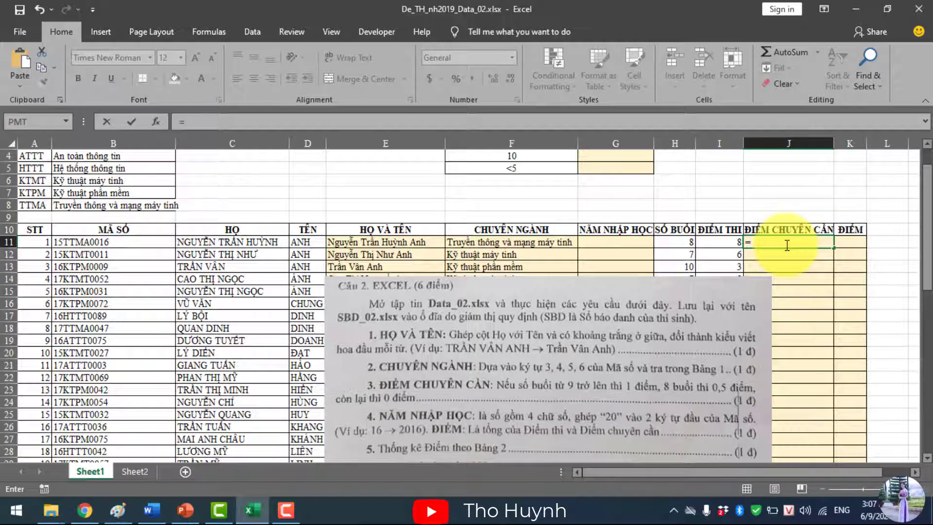
type("IF")
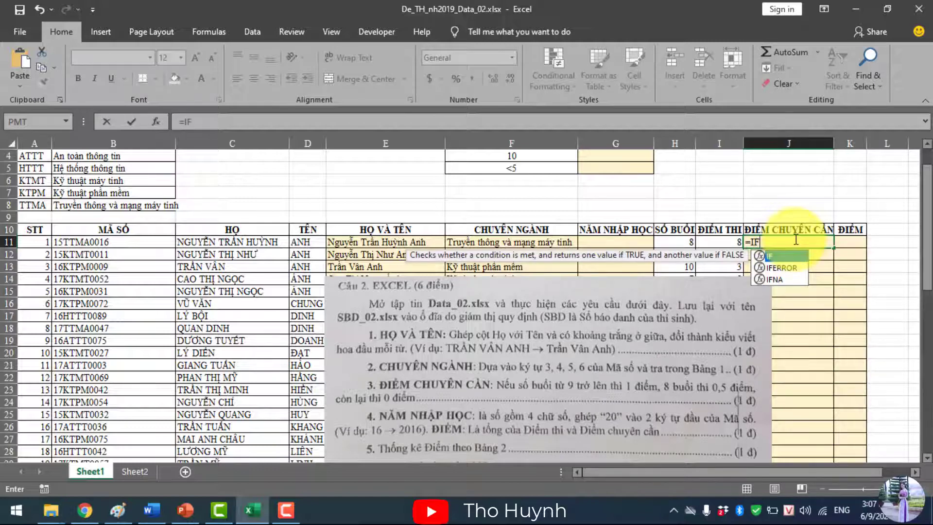
type("(")
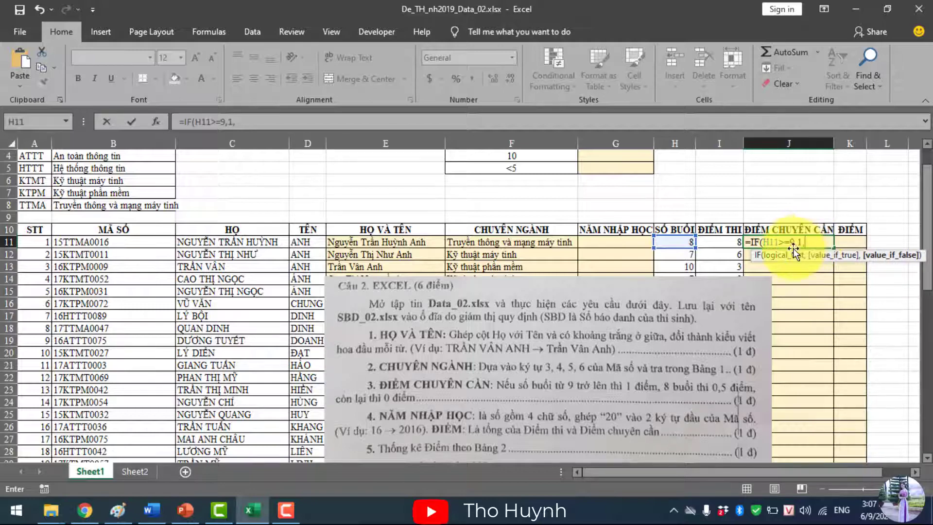
type("IF")
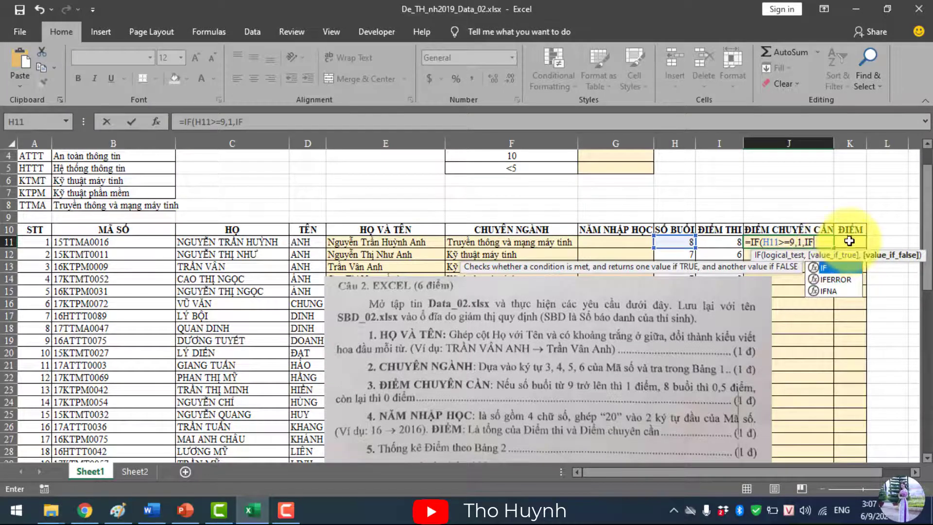
type("(")
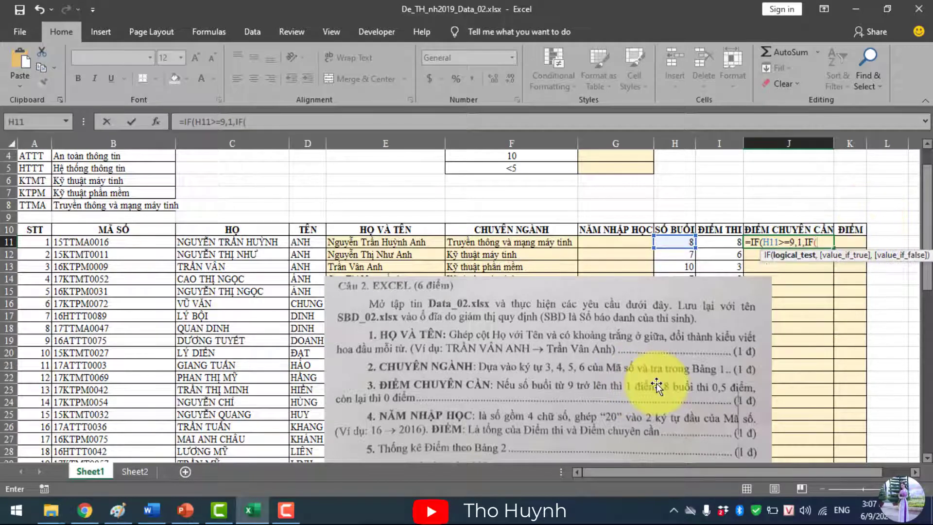
left_click(675, 242)
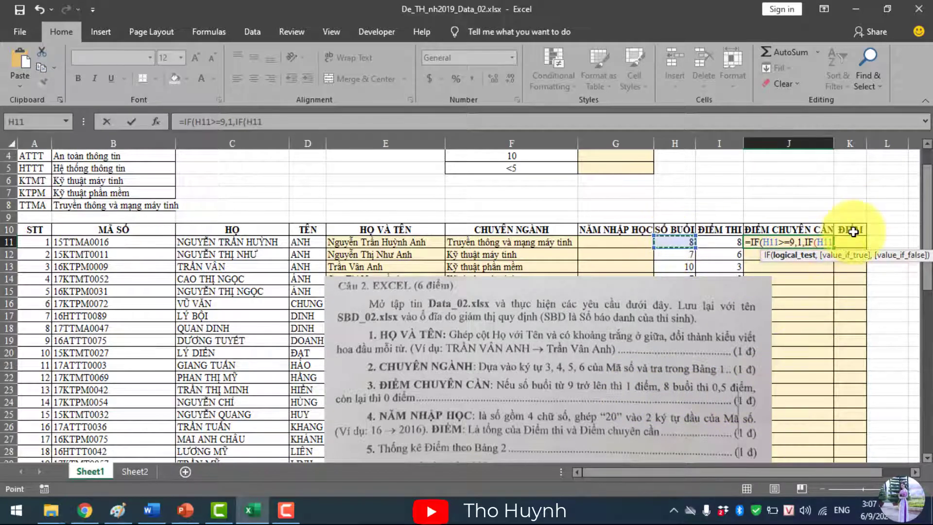
type("=8,0")
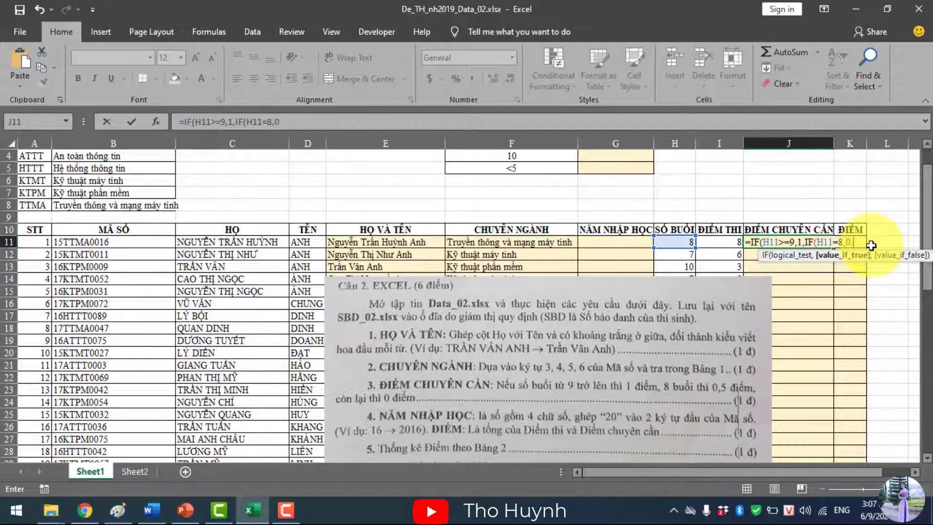
type(".5,")
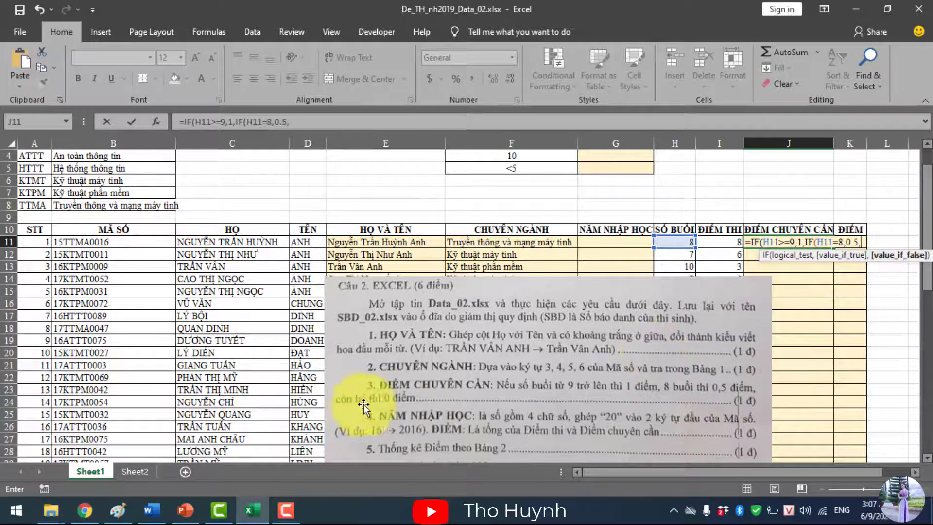
type("0")
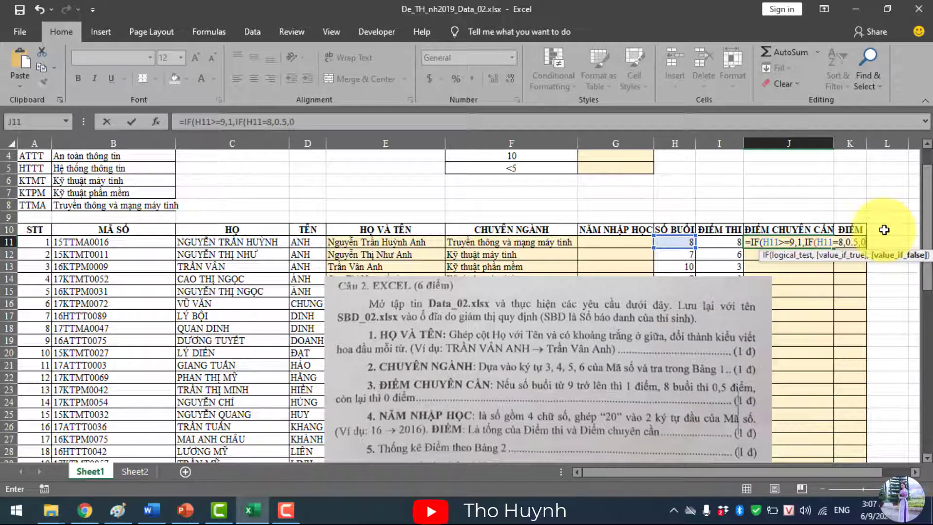
type("))")
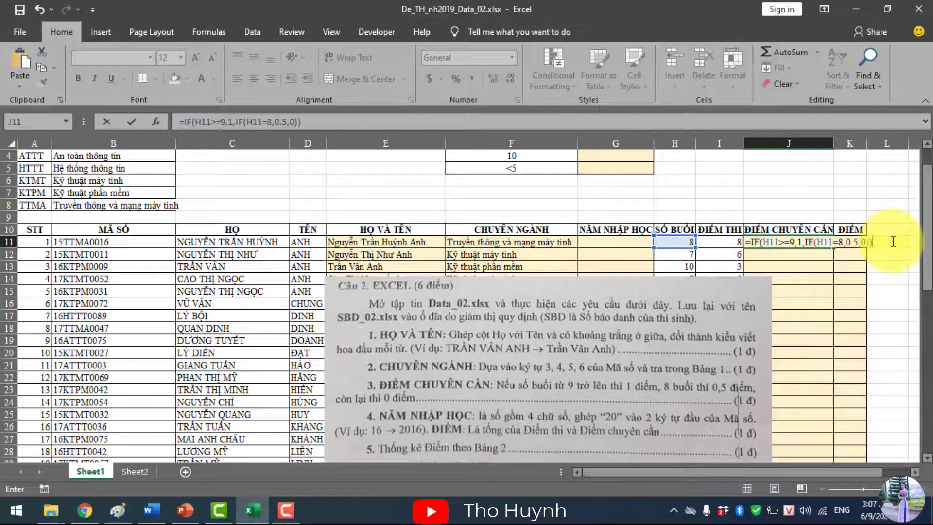
key("Return")
Copy J11's attendance formula down to J60 and move the instructions picture up and left
left_click(808, 242)
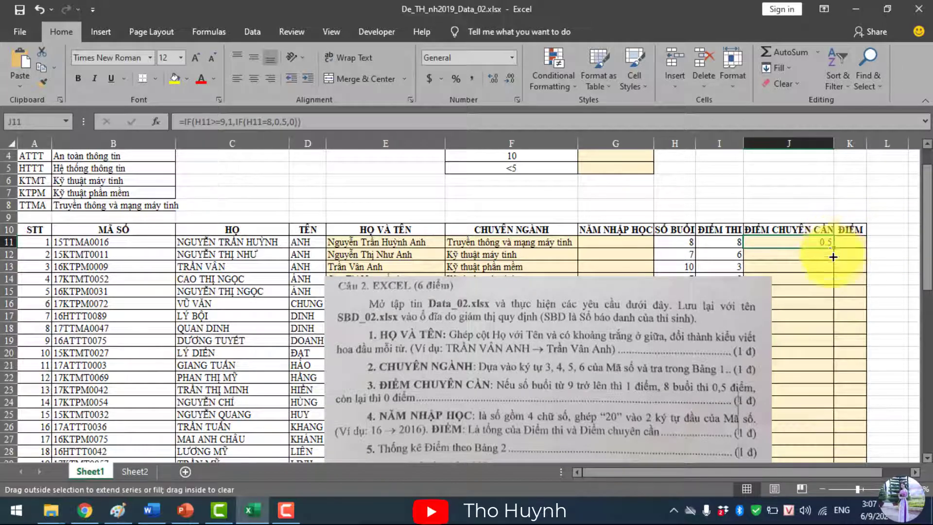
left_click_drag(833, 256, 834, 519)
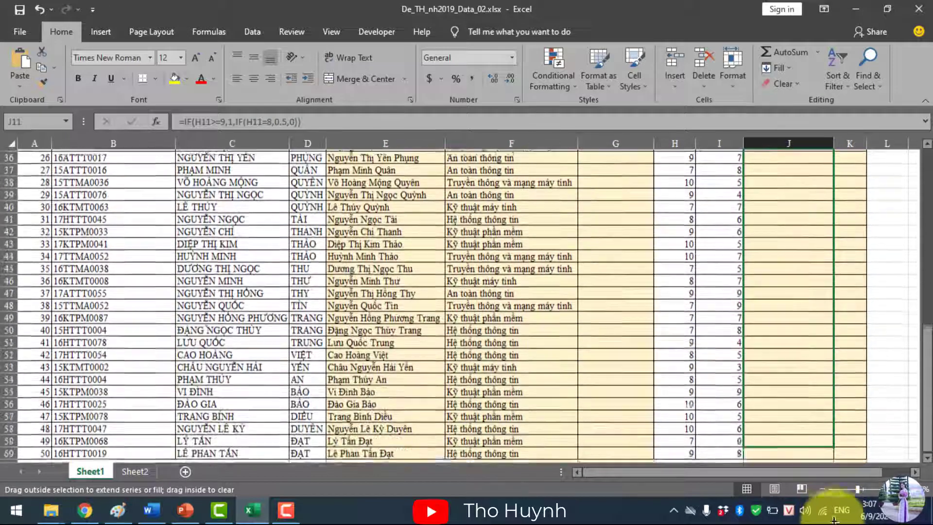
left_click_drag(834, 519, 824, 435)
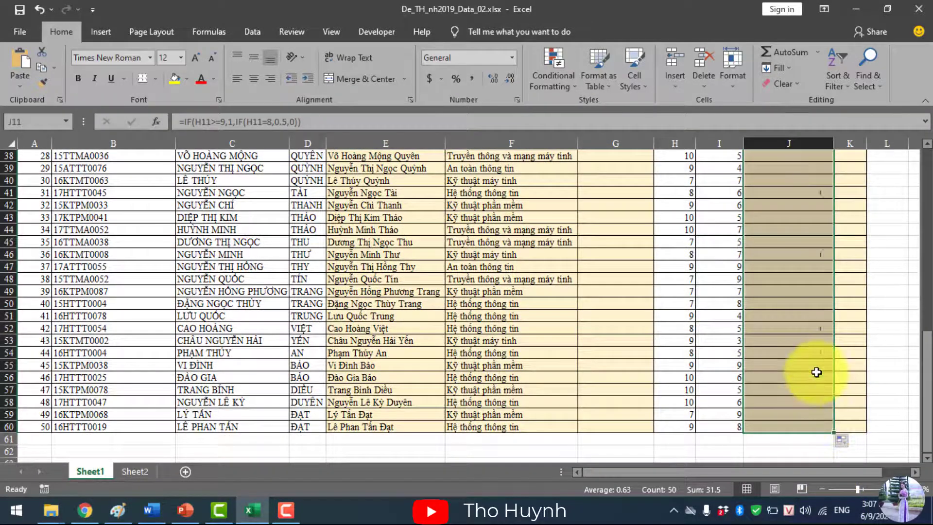
scroll(816, 372, "up", 6)
scroll(817, 372, "up", 6)
scroll(792, 357, "down", 1)
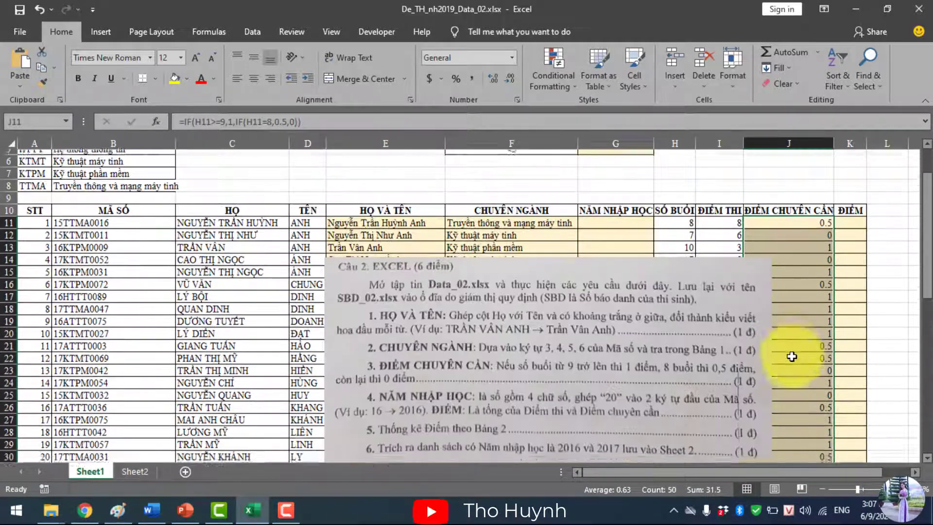
scroll(790, 357, "up", 2)
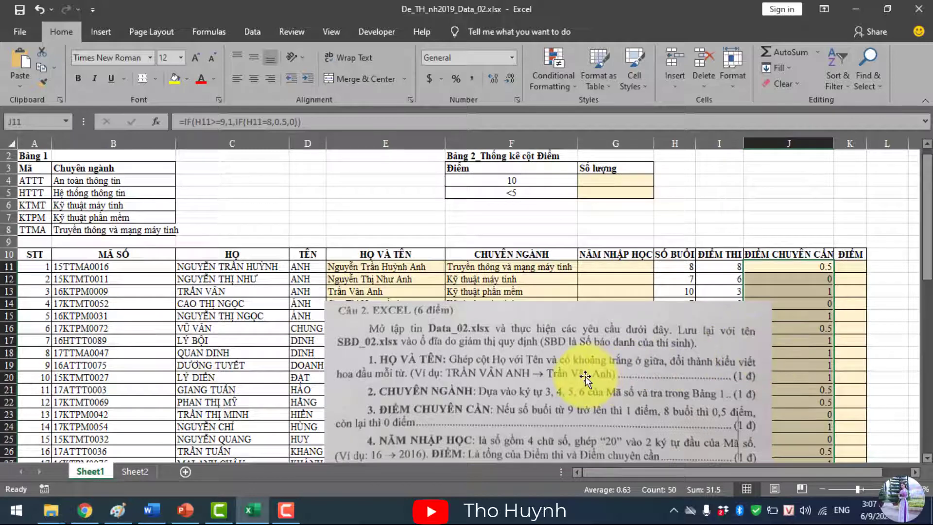
mouse_move(580, 377)
left_mouse_down()
mouse_move(538, 356)
mouse_move(372, 314)
left_mouse_up()
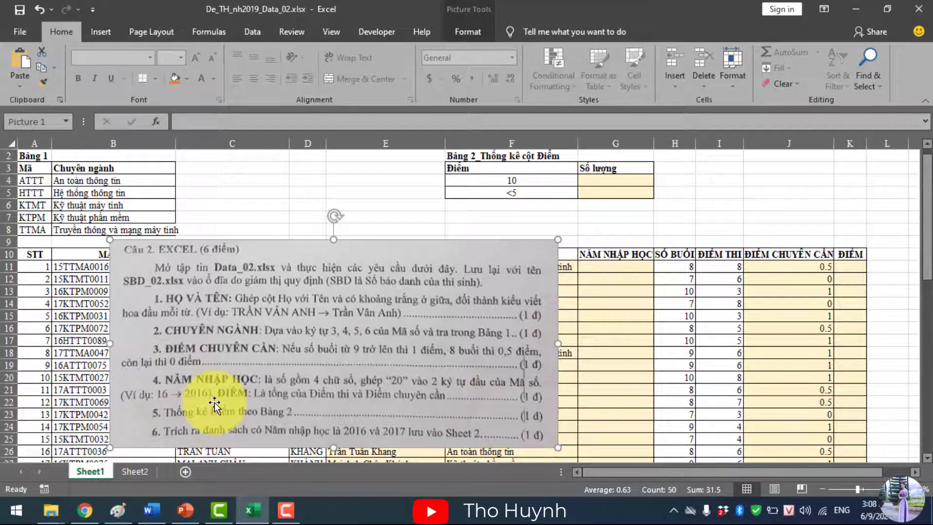
Enter ="20"&LEFT(B11,2) in G11 so the first enrolment year shows 2015
left_click_drag(417, 382, 418, 362)
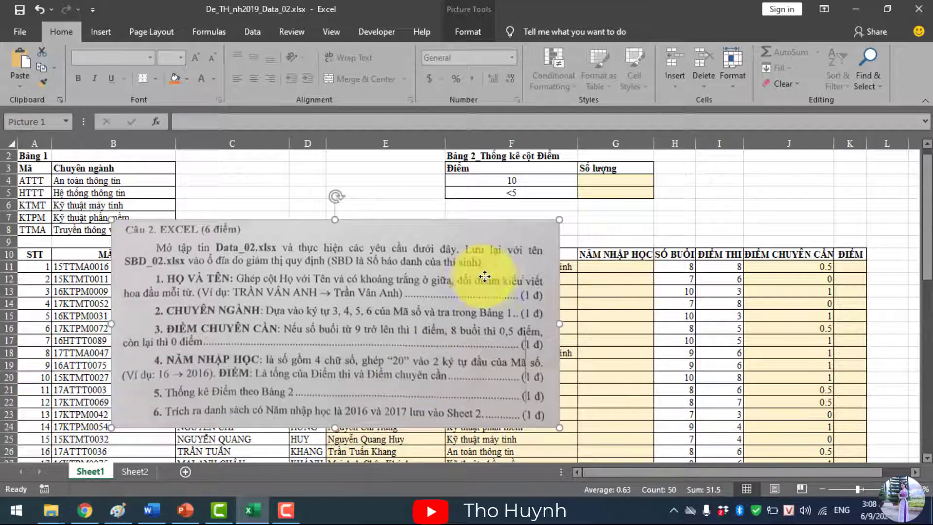
left_click_drag(483, 271, 498, 269)
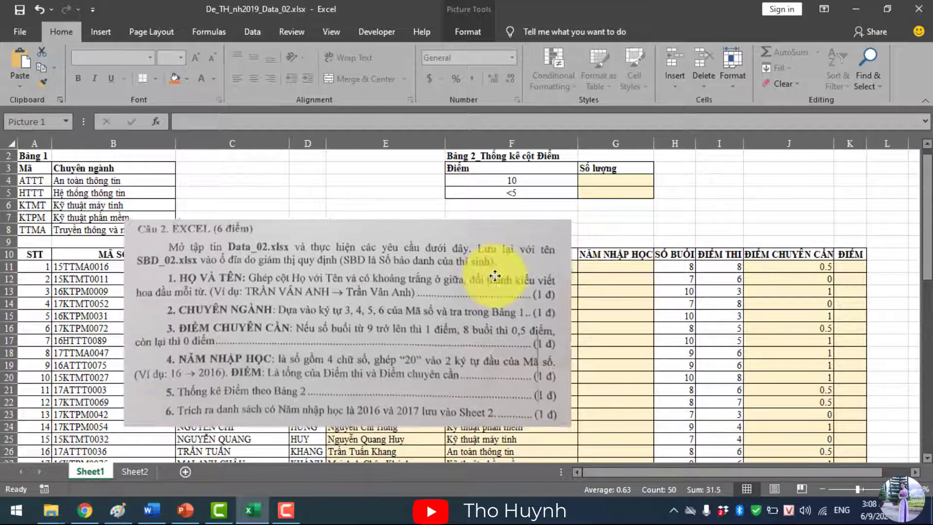
left_click(632, 266)
type("=\"20\"&")
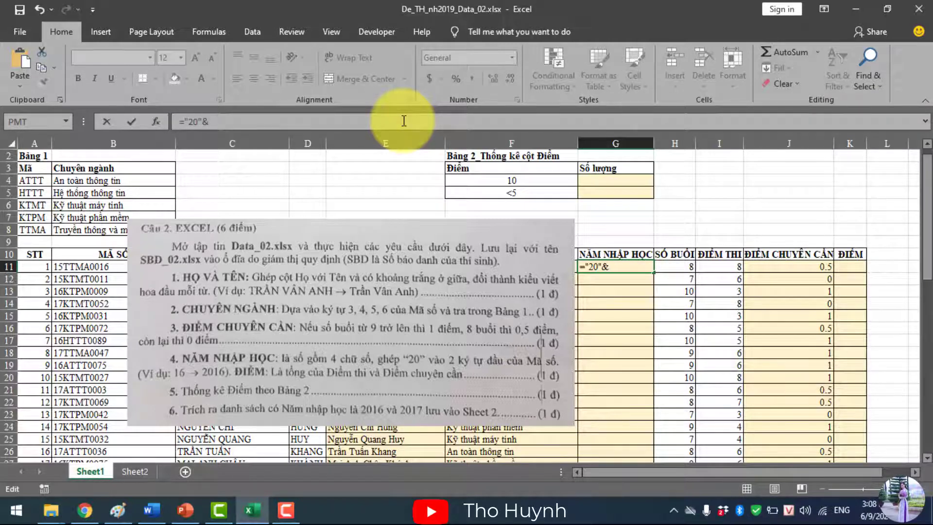
type("LEF")
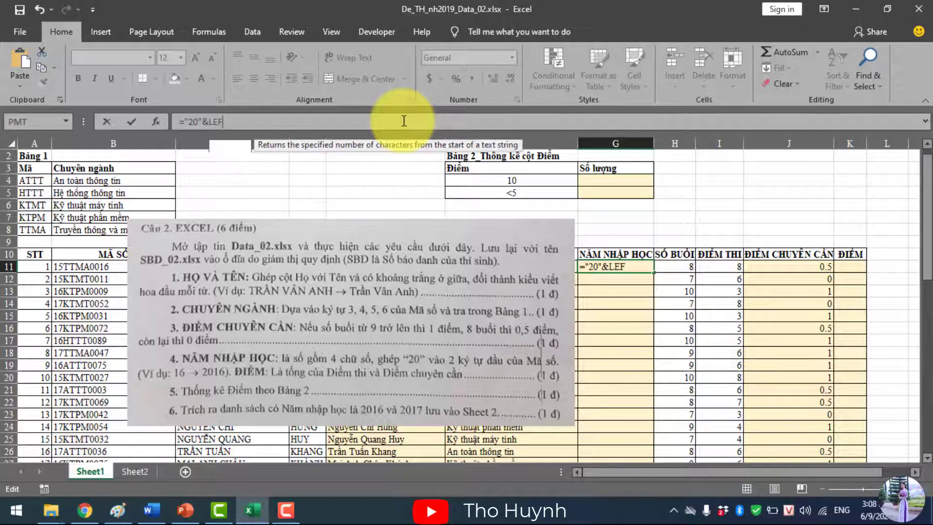
type("T(")
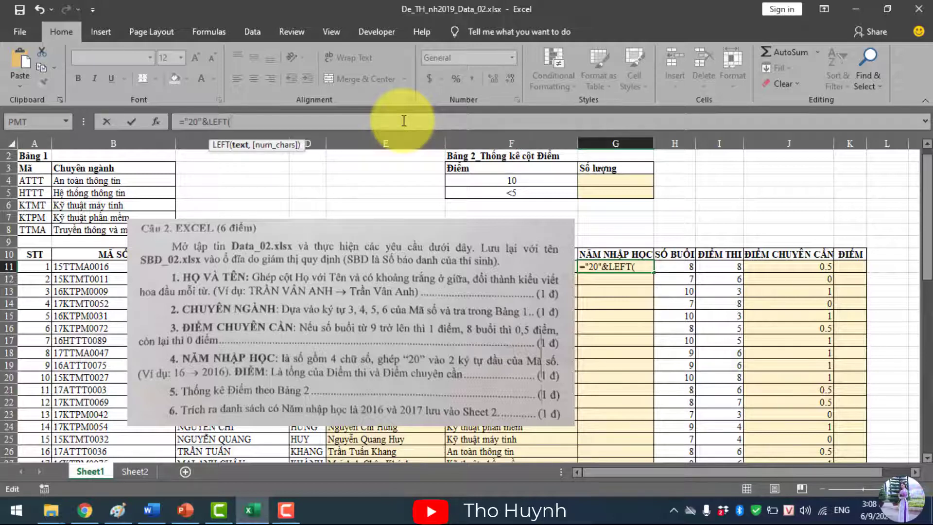
left_click(83, 268)
type(",2")
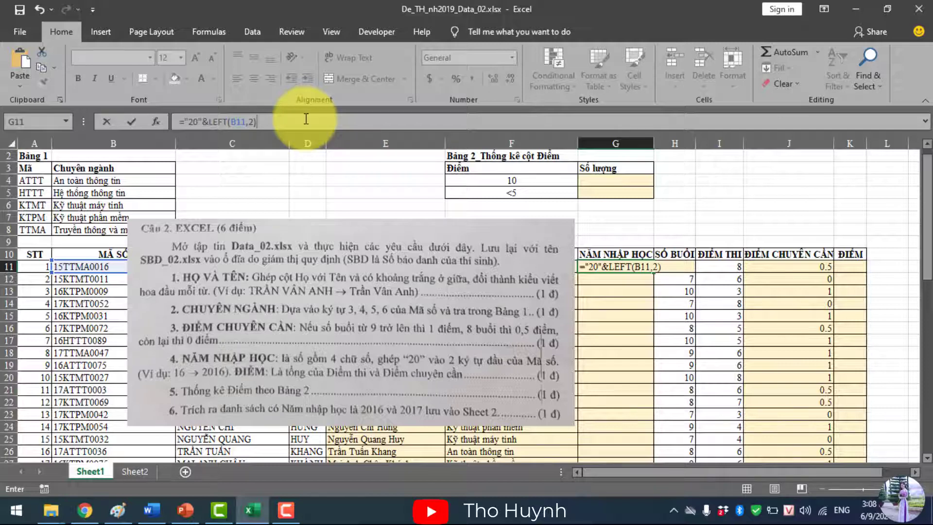
key("Return")
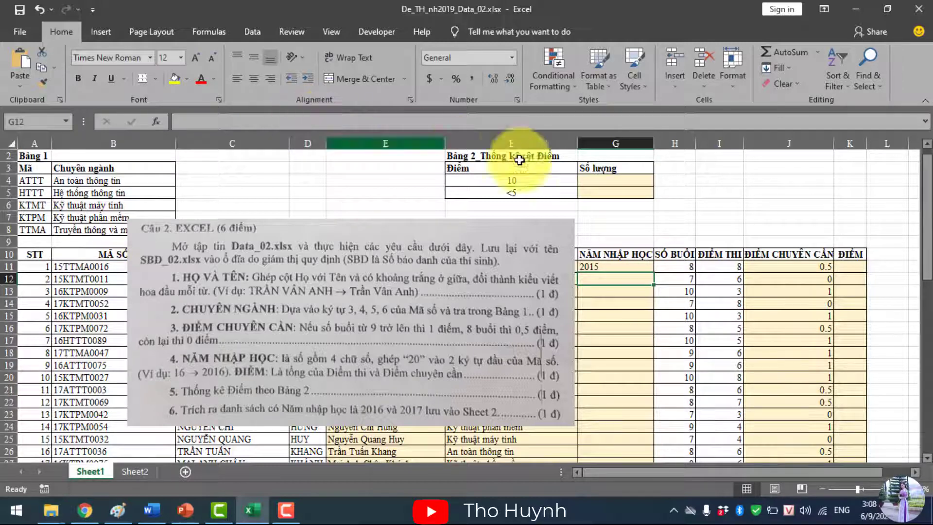
Copy G11's enrolment-year formula down to G60 for all 50 students
left_click(616, 267)
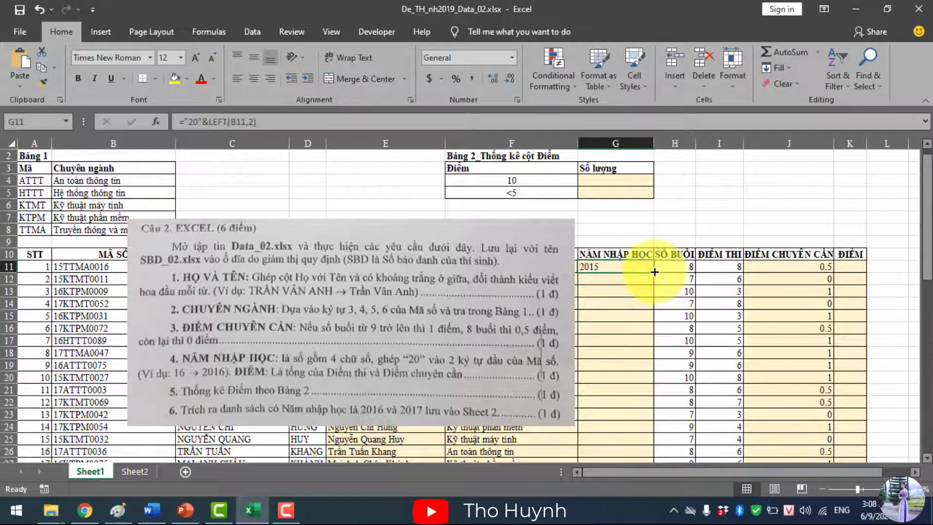
left_click_drag(655, 272, 654, 522)
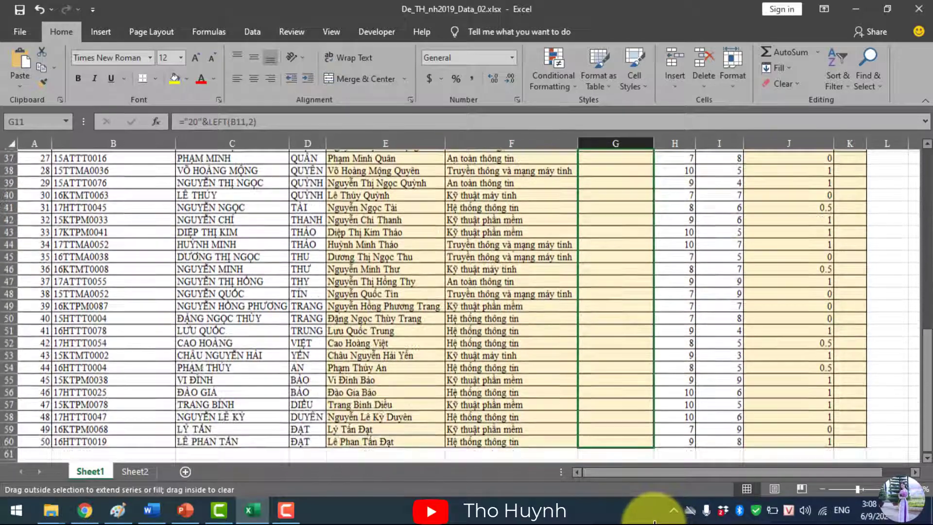
left_click_drag(654, 522, 653, 432)
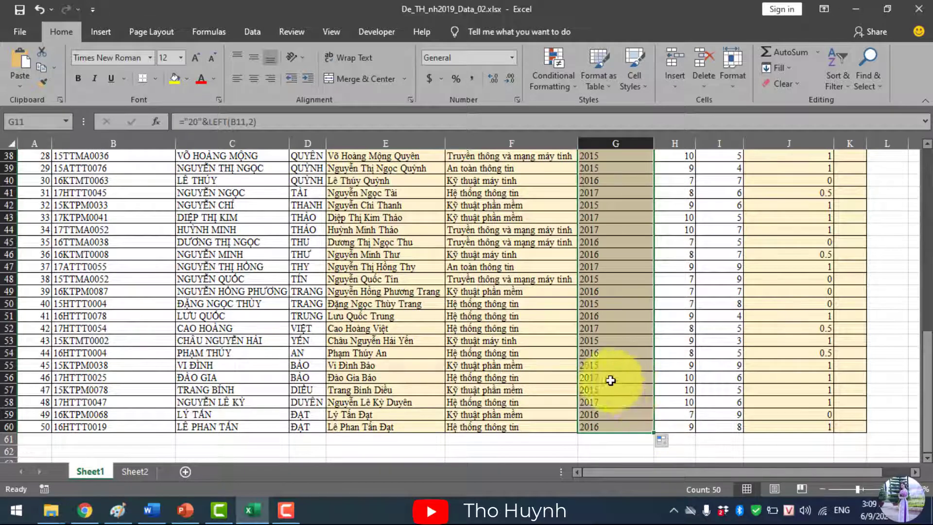
scroll(611, 380, "up", 5)
scroll(618, 377, "up", 5)
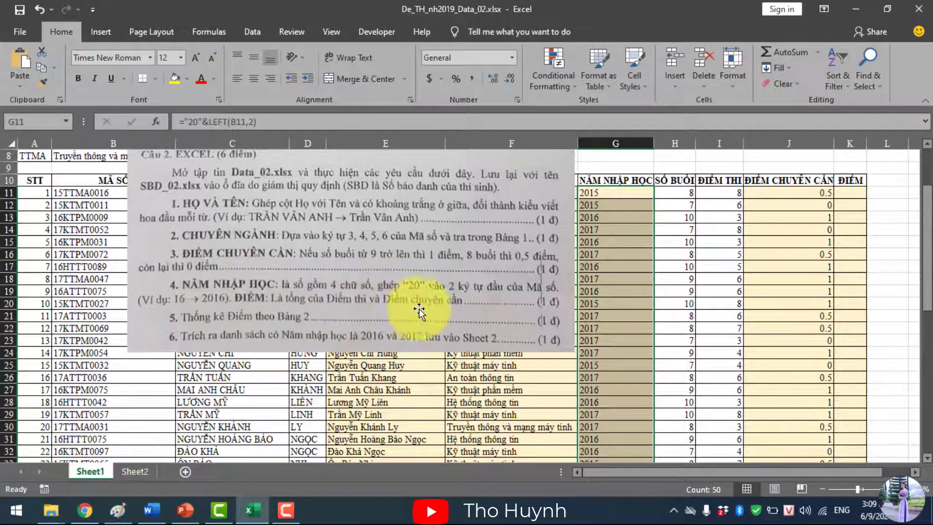
left_click(855, 194)
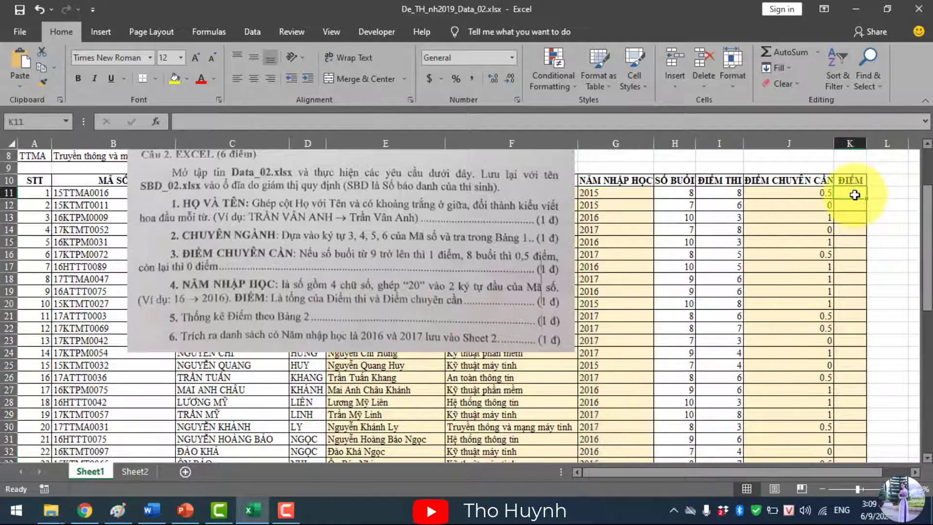
Enter =I11+J11 in K11 to add exam and attendance scores
type("=")
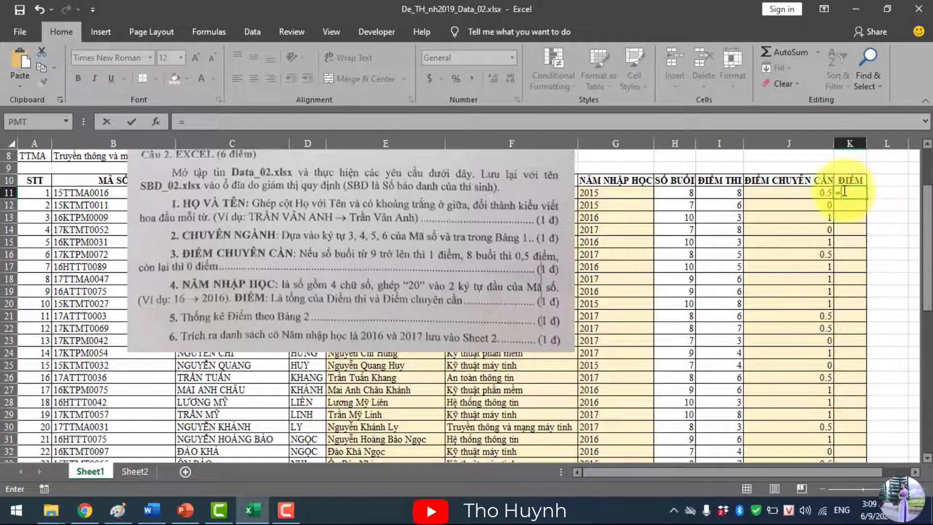
left_click(721, 193)
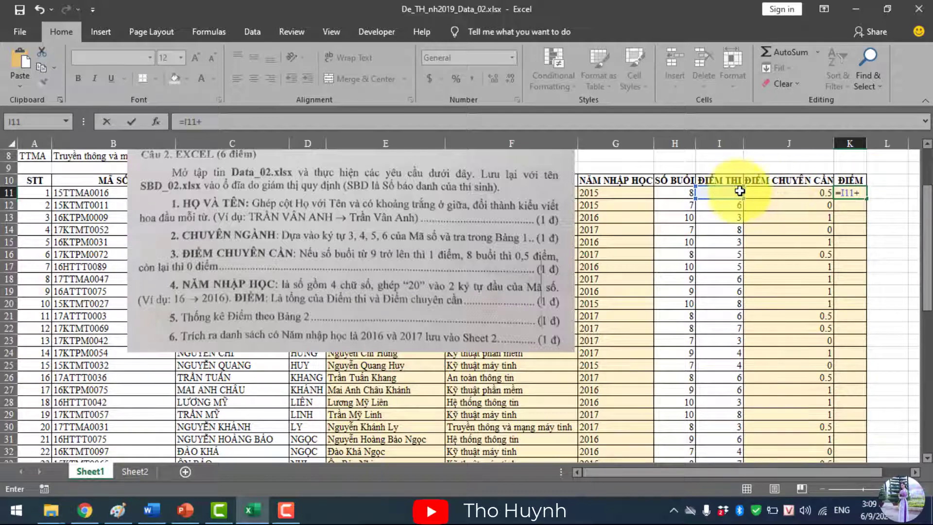
type("+")
left_click(767, 192)
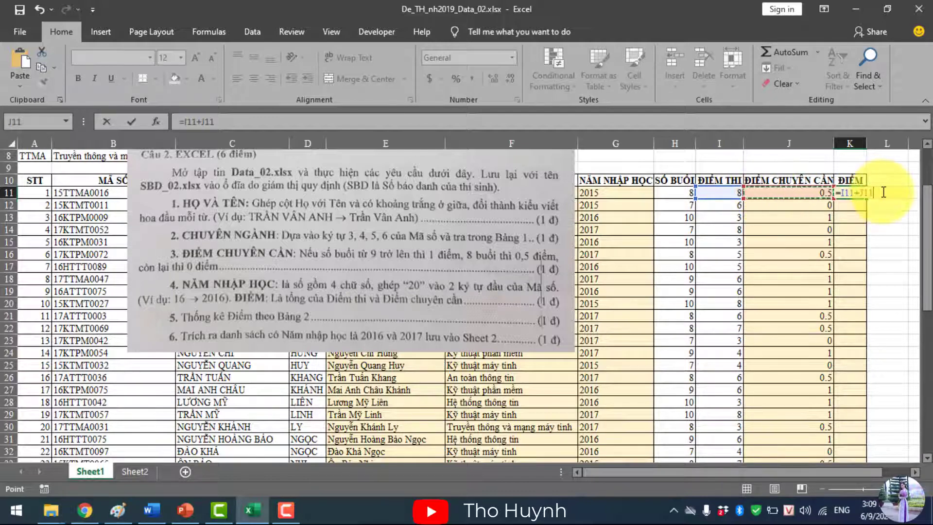
key("Return")
Copy K11's total formula down to K60 for all 50 students
left_click(853, 193)
left_click_drag(866, 198, 870, 507)
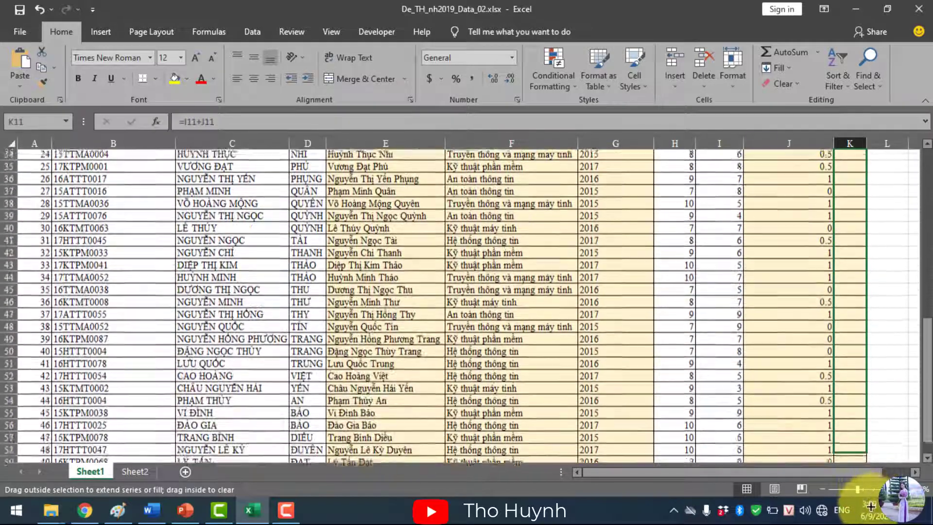
left_click_drag(871, 506, 873, 428)
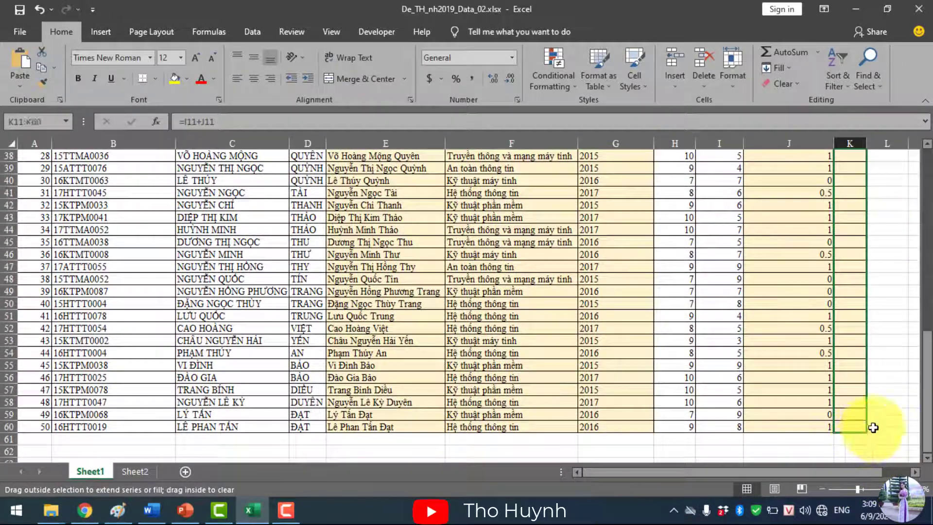
scroll(900, 363, "up", 4)
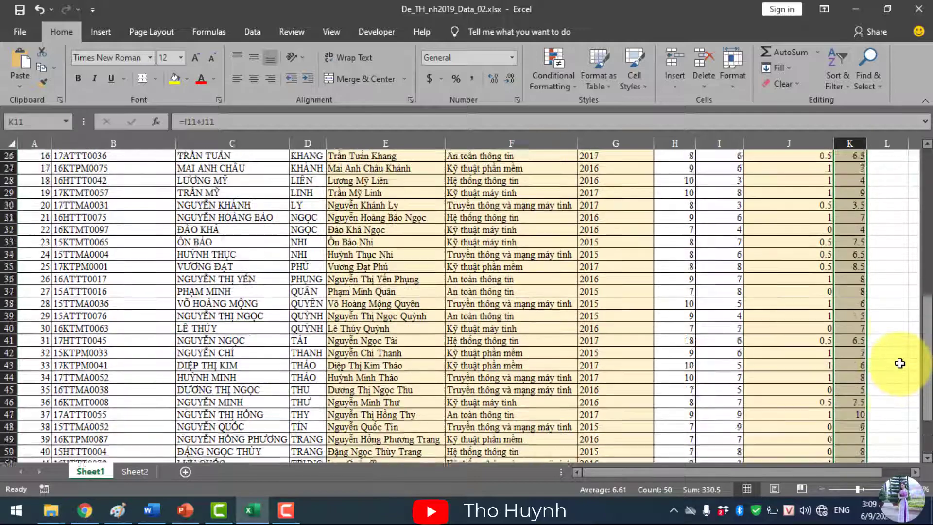
scroll(899, 363, "up", 6)
scroll(900, 363, "up", 2)
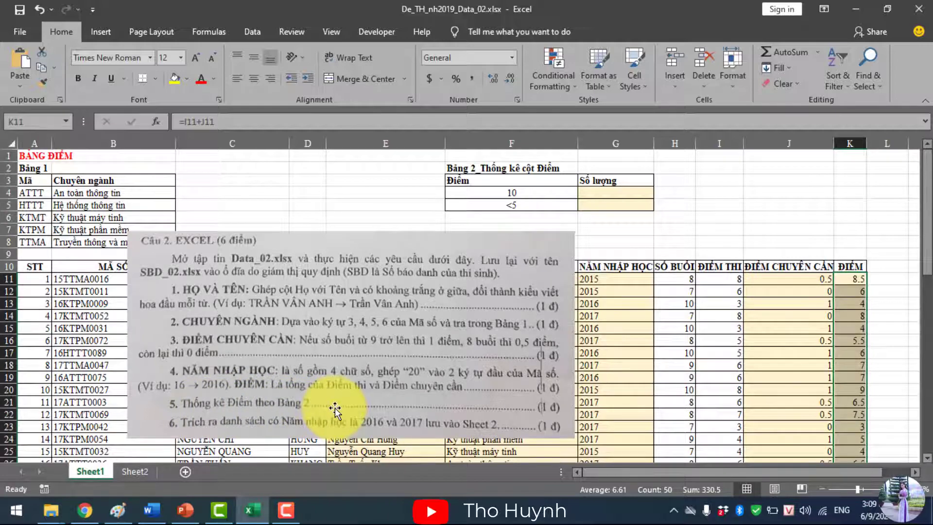
Enter =COUNTIF($K$11:$K$60,"=10") in G4, showing 2 students who scored 10
left_click(631, 193)
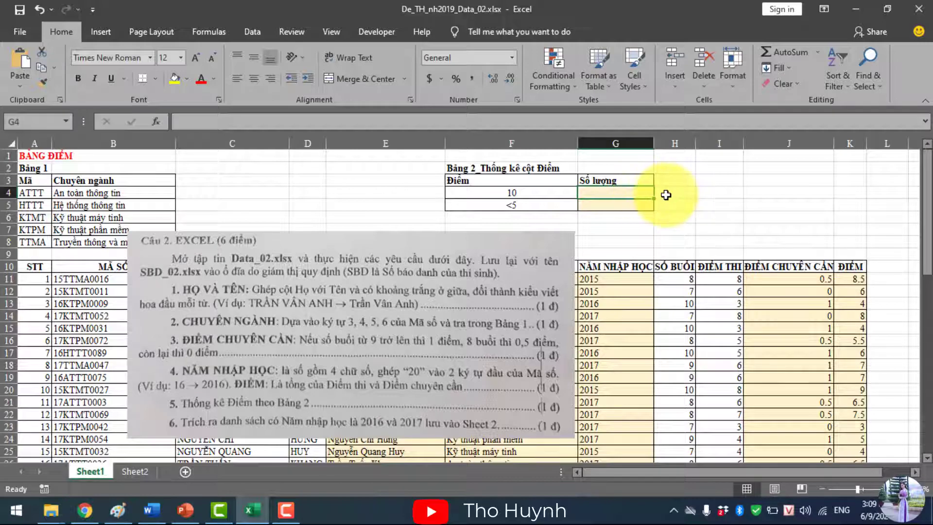
type("=CO")
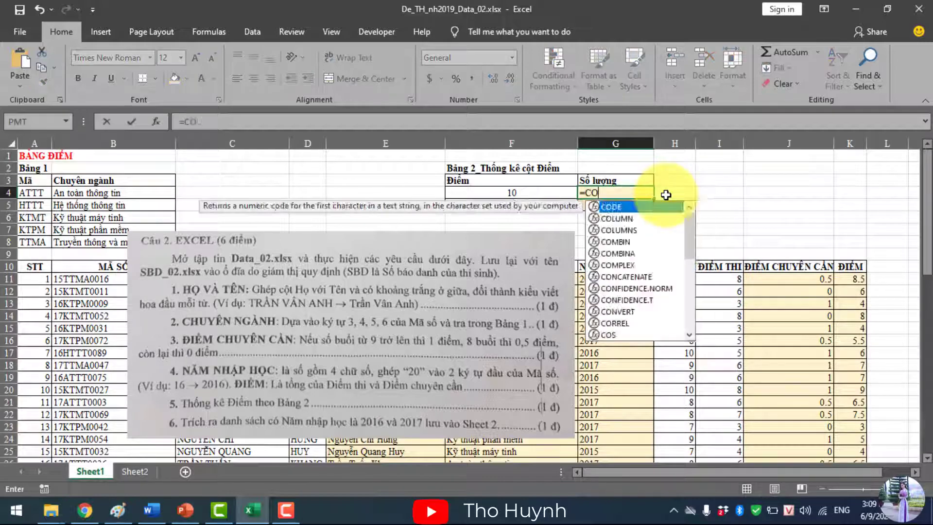
type("UNT")
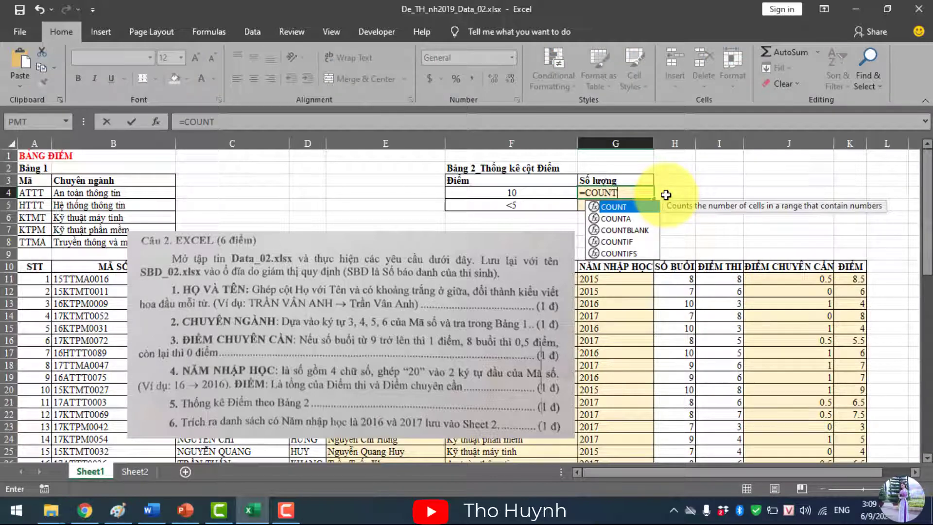
type("IF(")
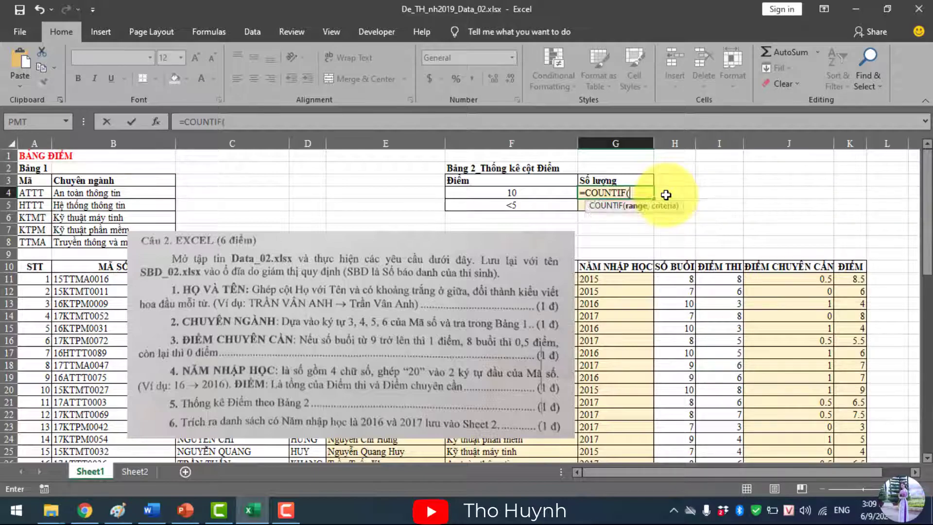
mouse_move(851, 279)
left_mouse_down()
mouse_move(847, 483)
mouse_move(852, 430)
left_mouse_up()
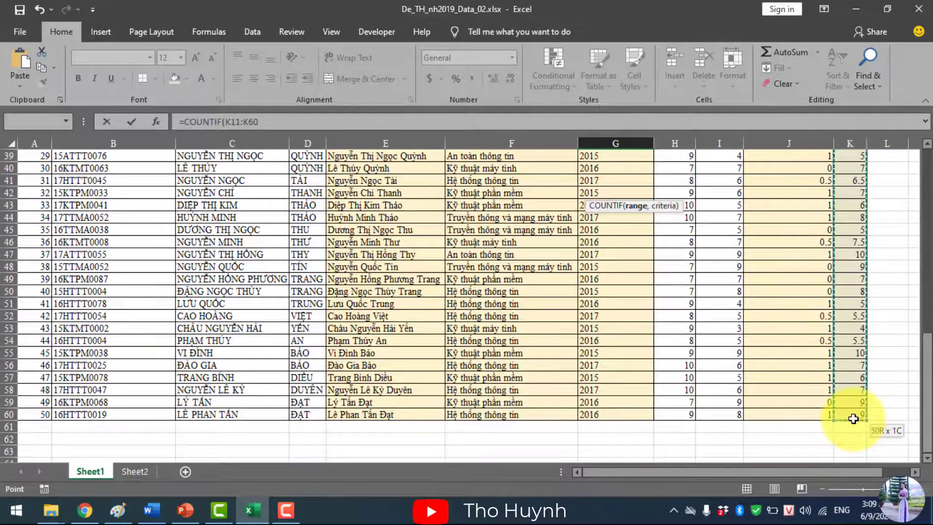
scroll(776, 314, "up", 6)
scroll(776, 315, "up", 4)
scroll(775, 313, "up", 2)
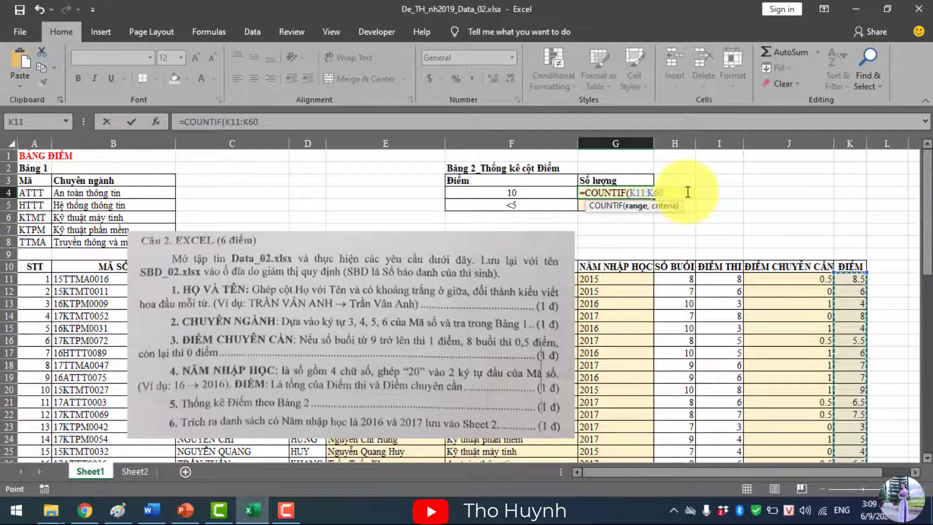
key("F4")
type("$K$60,\"=10")
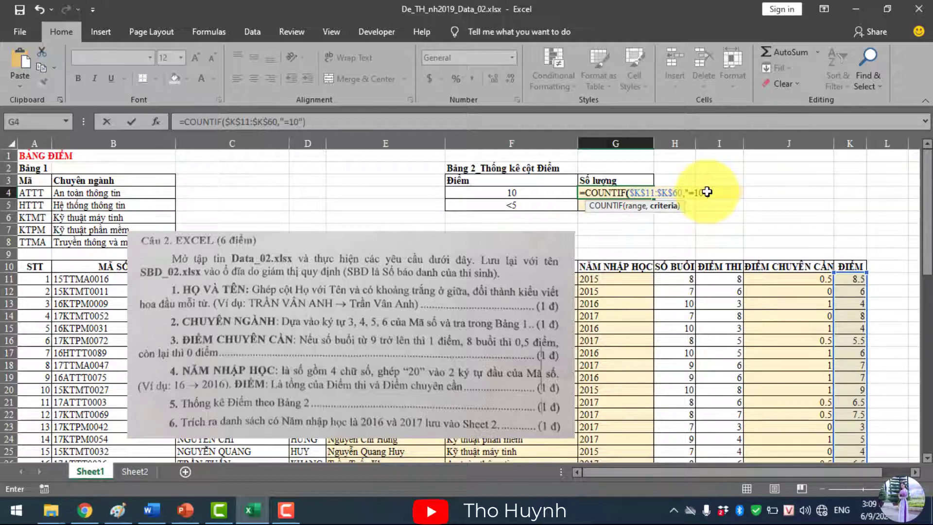
key("Return")
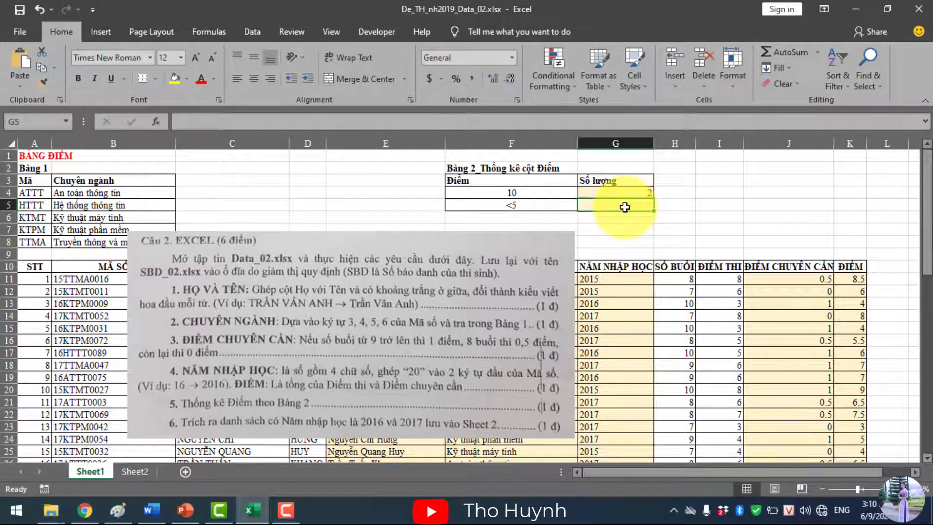
type("=CO")
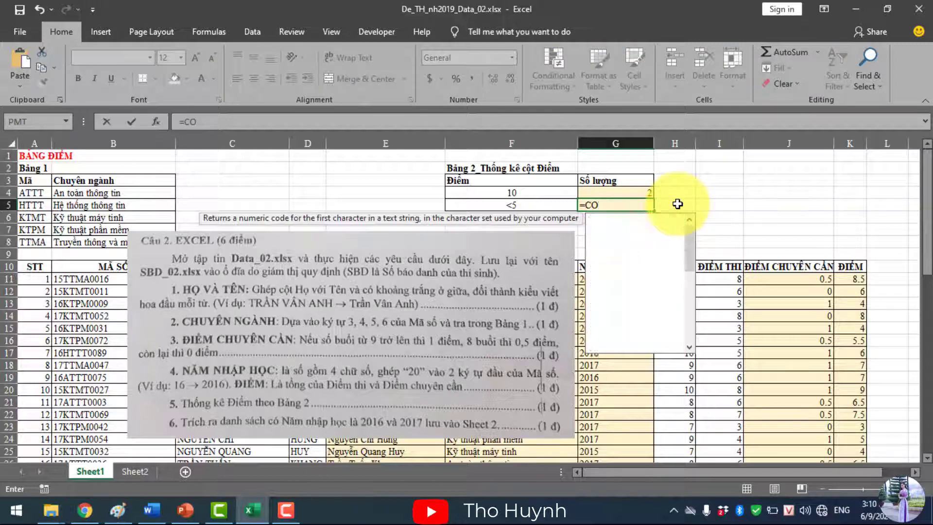
type("UNT")
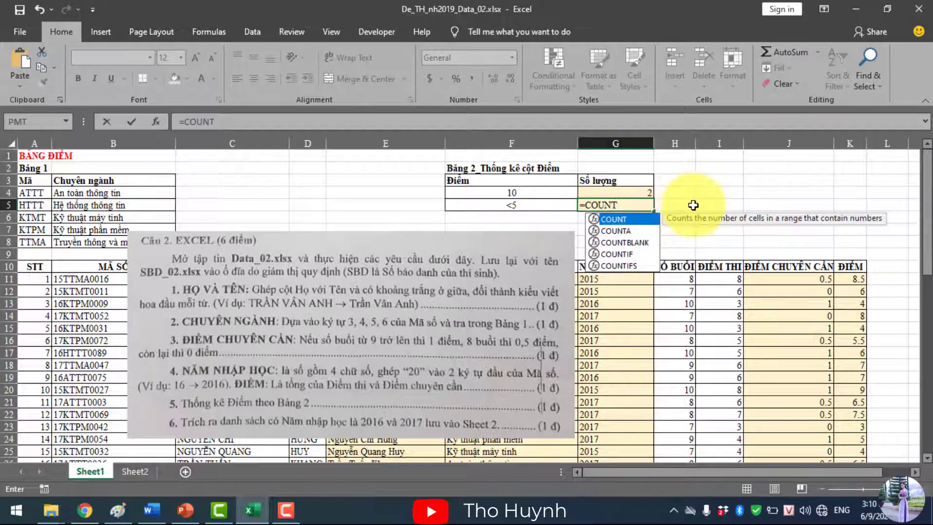
type("IF")
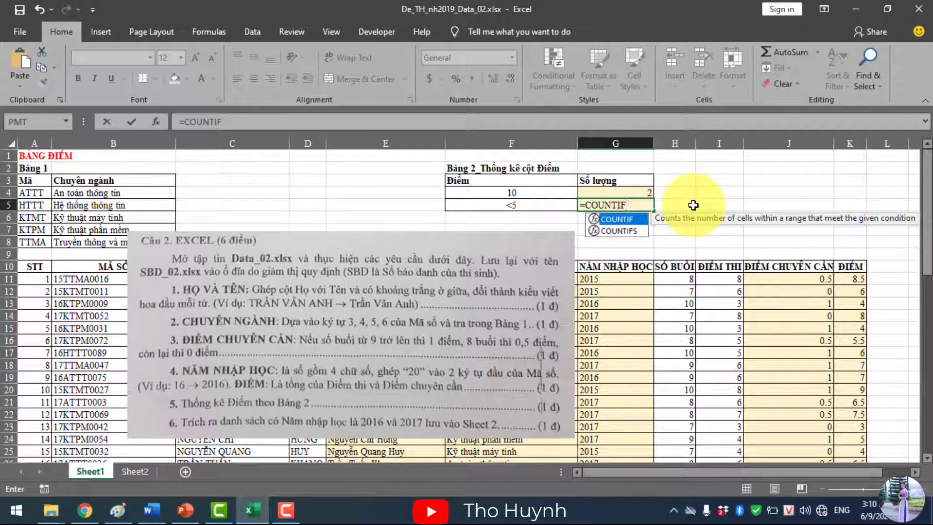
type("(")
Fill G5 with =COUNTIF($K$11:$K$60,"<5") giving 8, then check the G4 and G5 formulas
mouse_move(851, 278)
left_mouse_down()
mouse_move(856, 480)
mouse_move(870, 475)
mouse_move(861, 388)
left_mouse_up()
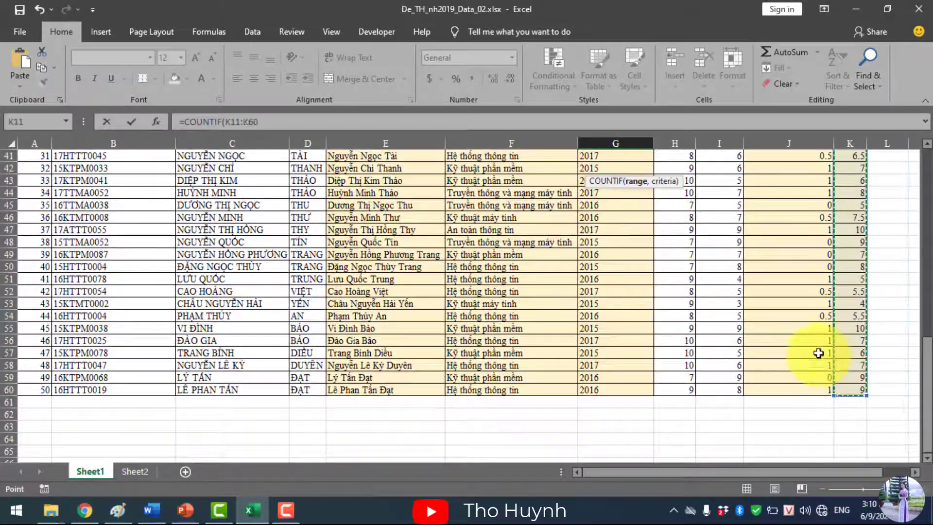
scroll(821, 344, "up", 2)
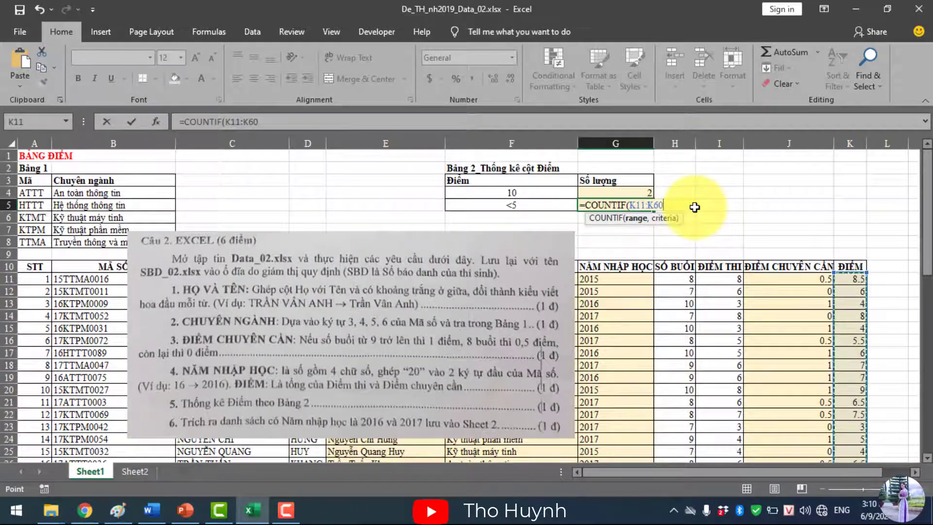
key("F4")
type("$K$60,\"<5")
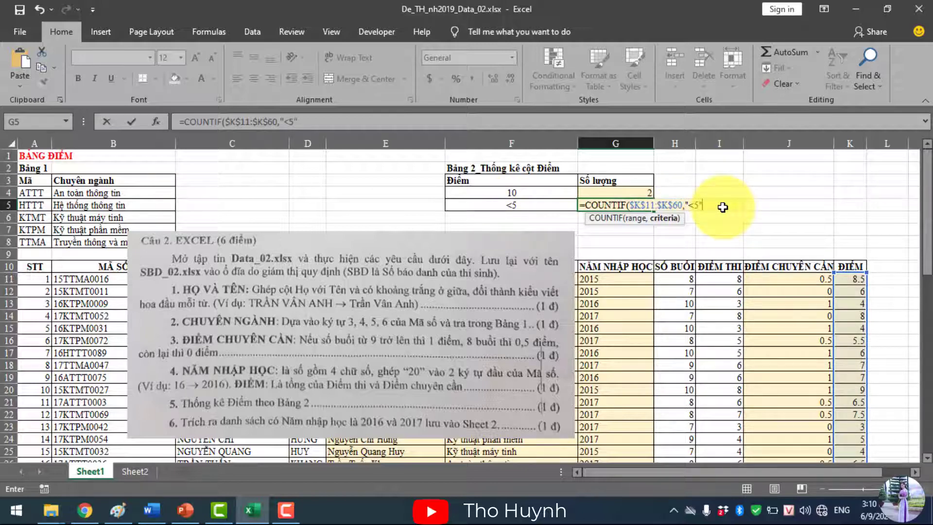
key("Return")
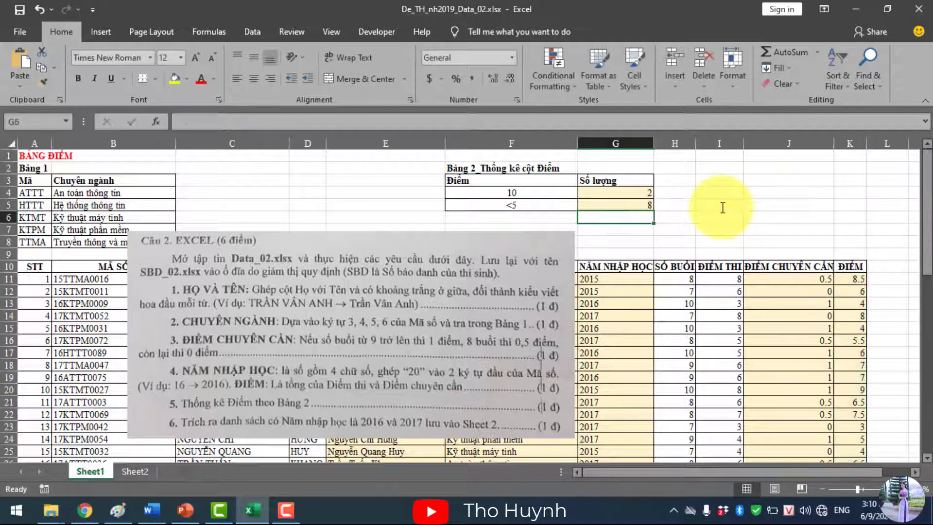
left_click(632, 195)
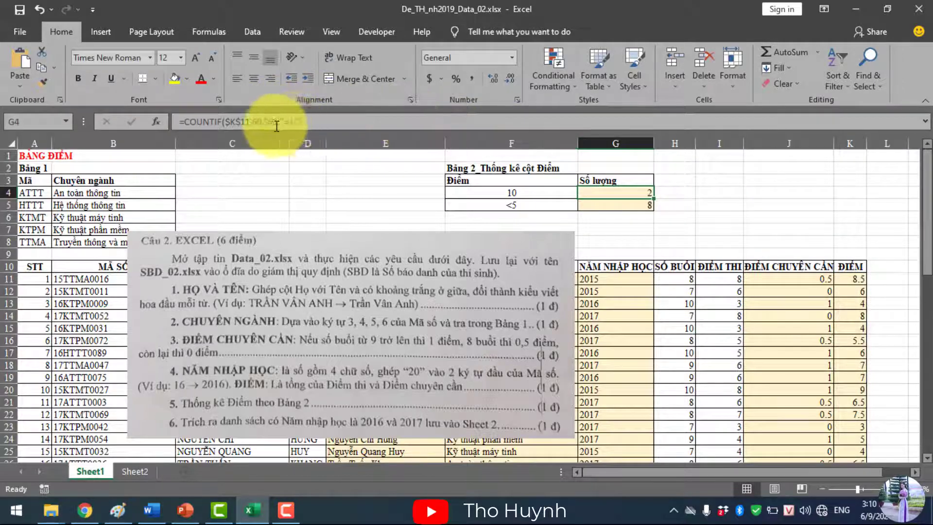
left_click(598, 205)
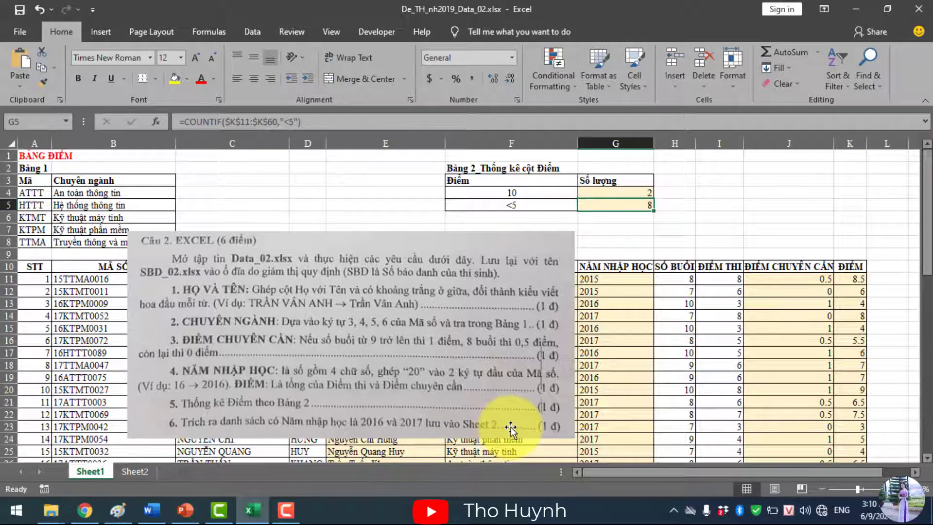
Turn on the Sort & Filter Filter for the student table A10:K60
left_click_drag(322, 320, 671, 241)
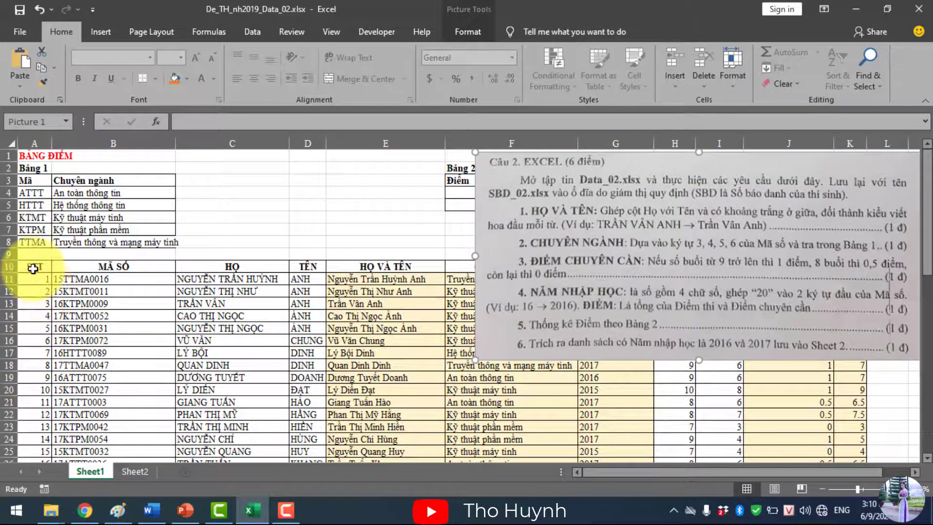
left_click_drag(34, 269, 857, 487)
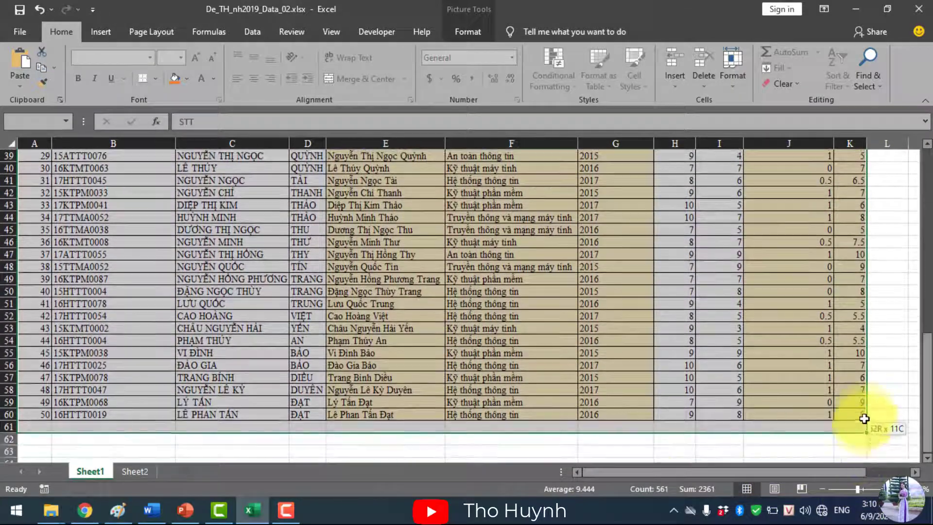
left_click_drag(857, 487, 864, 414)
left_click(842, 89)
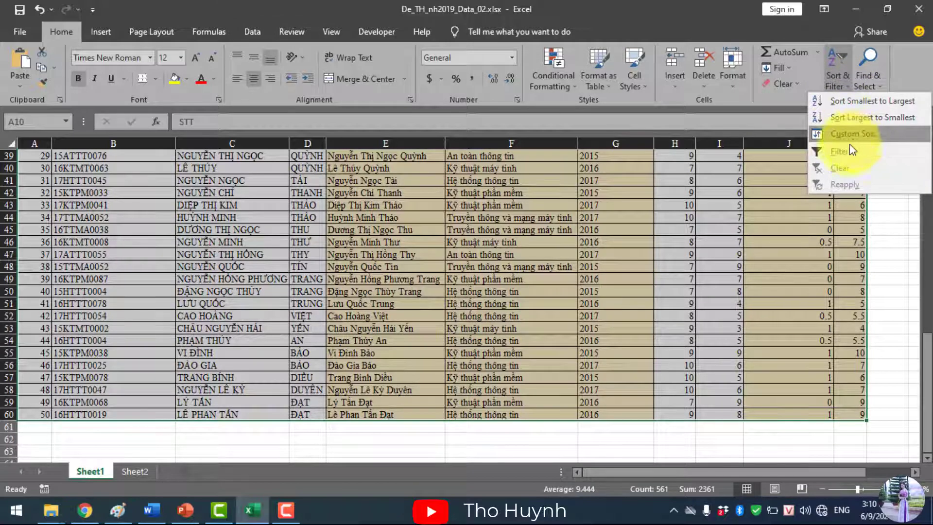
left_click(847, 150)
Filter NĂM NHẬP HỌC to 2015 and 2017 only and select the 33 remaining rows
scroll(542, 267, "up", 9)
scroll(542, 277, "up", 4)
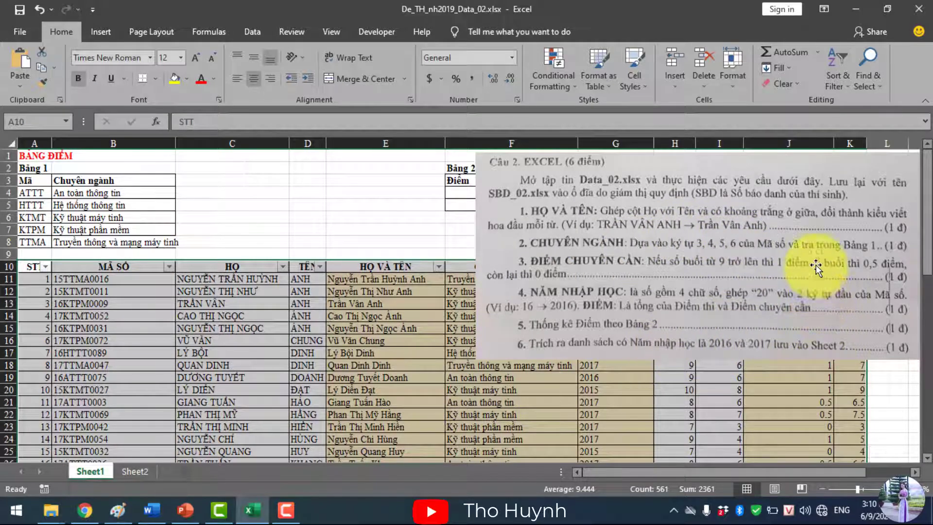
left_click_drag(823, 260, 365, 257)
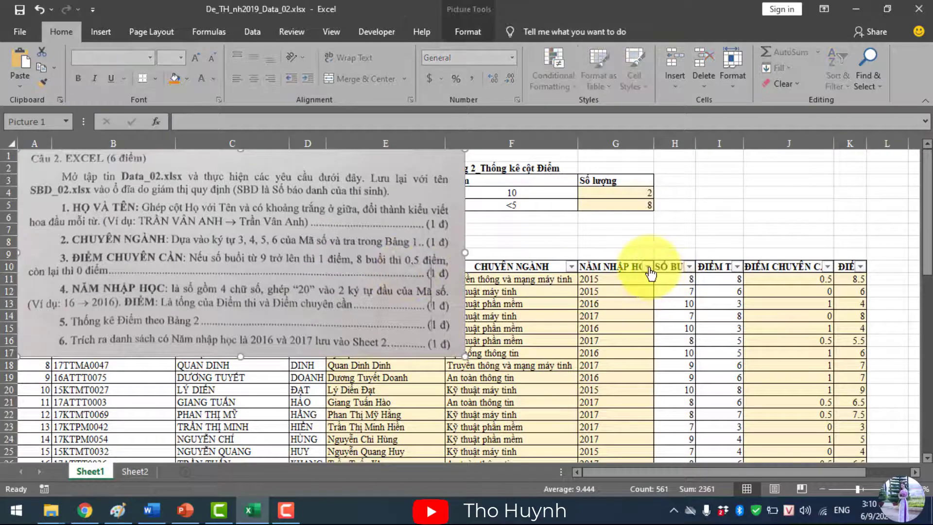
left_click(648, 268)
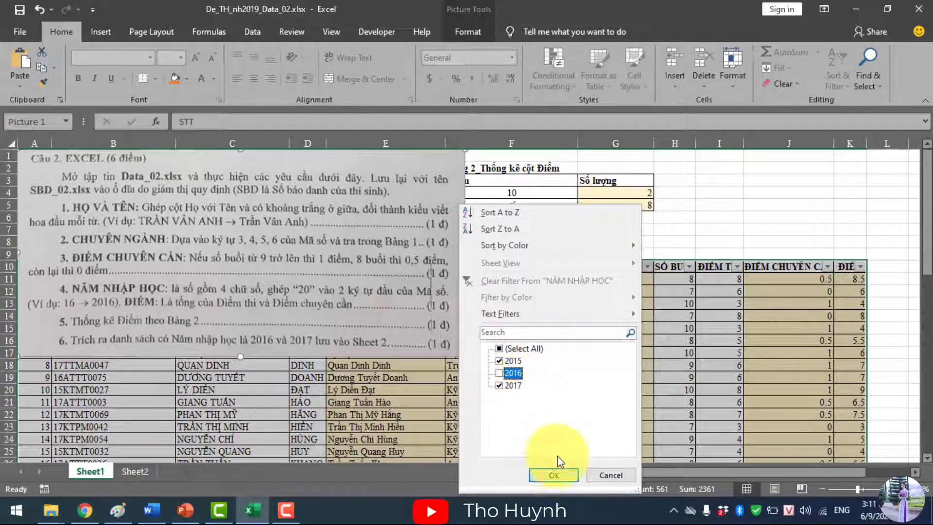
left_click(554, 475)
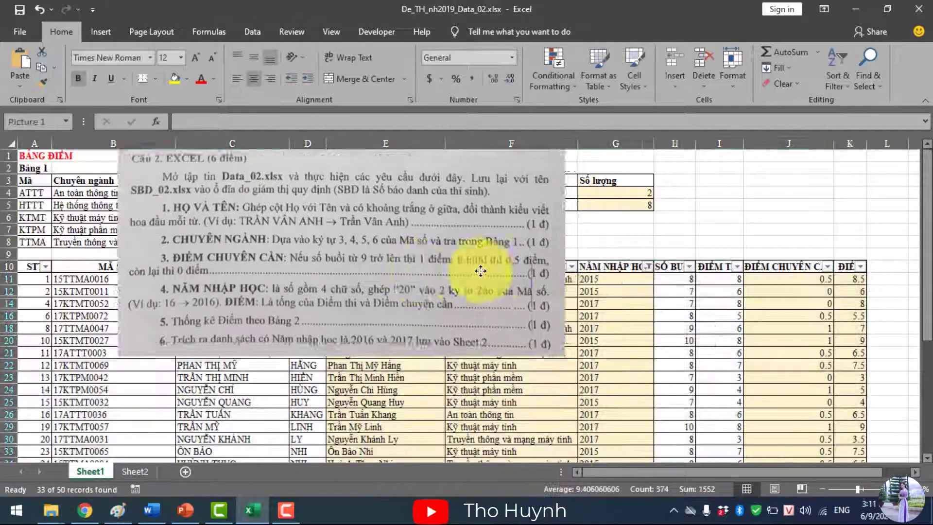
left_click_drag(317, 270, 625, 271)
mouse_move(32, 281)
left_mouse_down()
mouse_move(831, 478)
mouse_move(864, 434)
left_mouse_up()
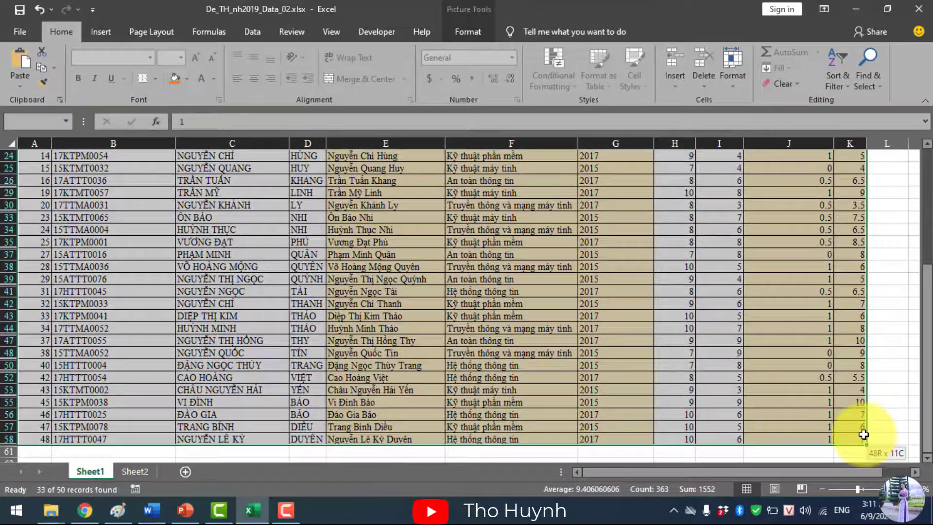
Copy the filtered 2015/2017 student rows into Sheet2 at A2, then return to Sheet1
right_click(250, 261)
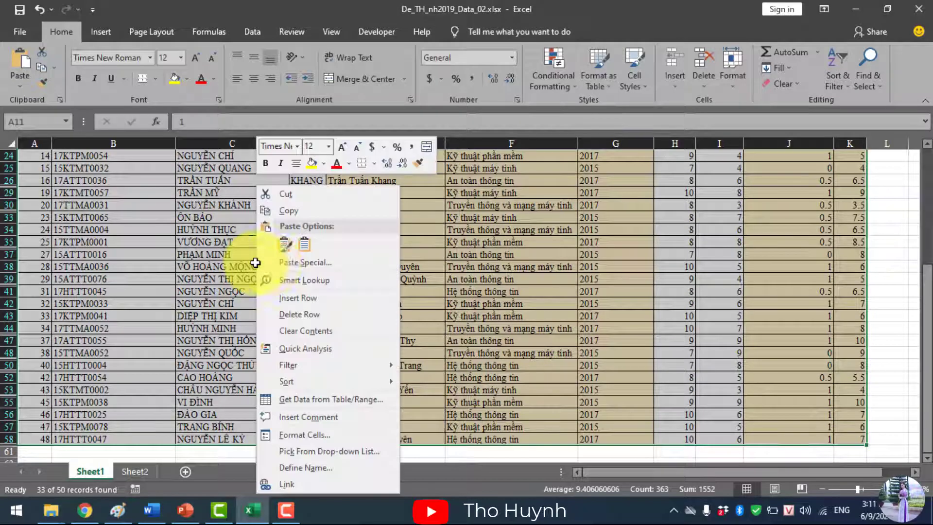
left_click(293, 209)
scroll(293, 208, "up", 5)
left_click(134, 471)
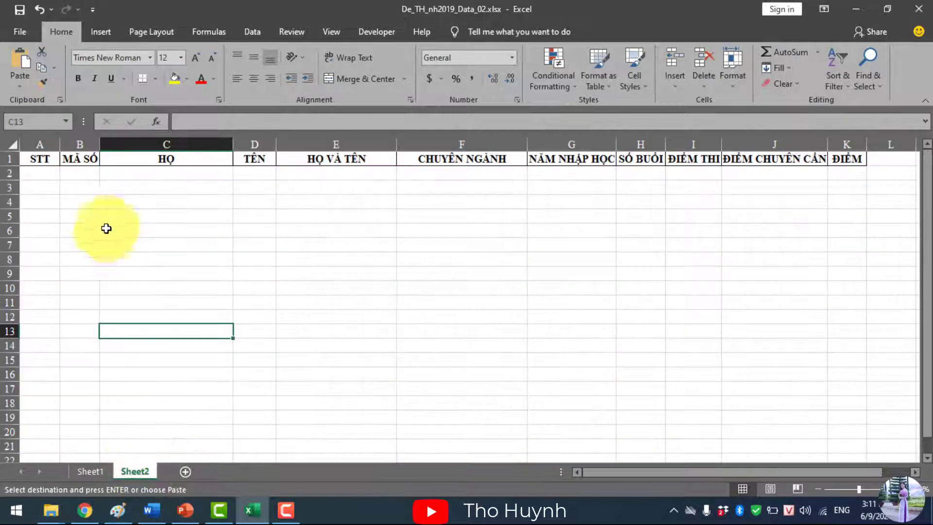
left_click(37, 175)
left_click(18, 61)
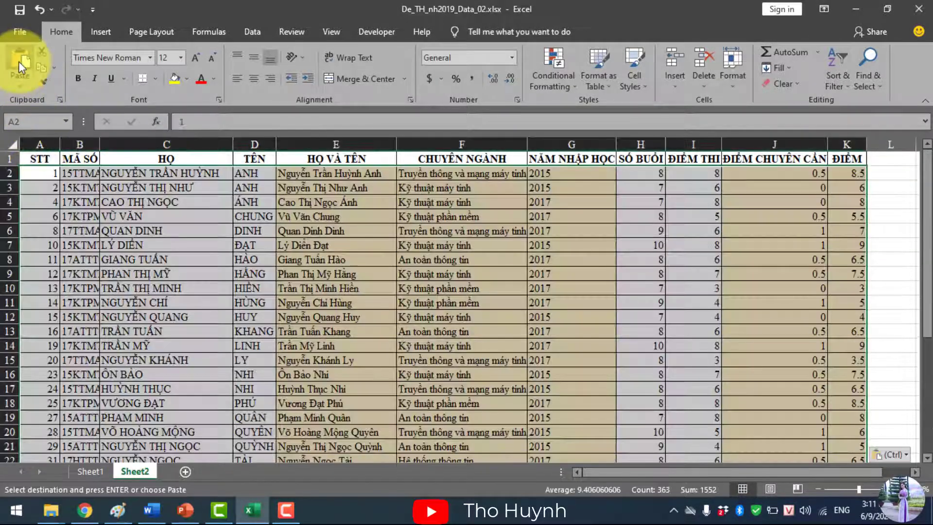
left_click(91, 474)
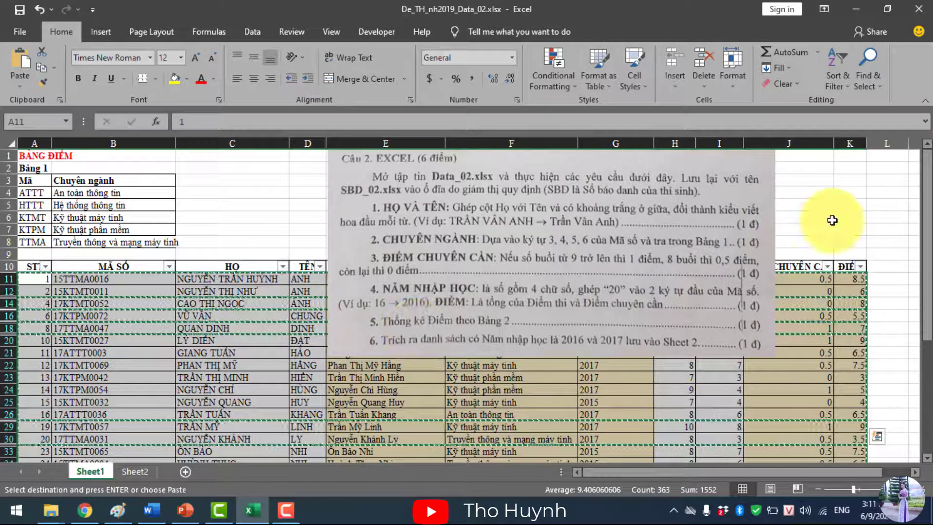